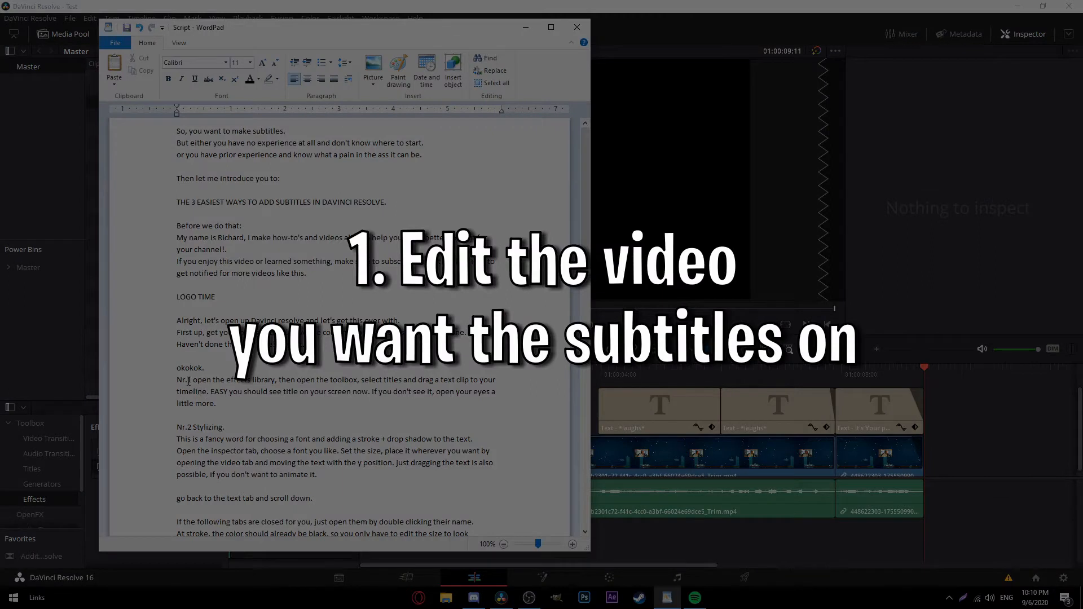
Select the 'Nr.1 open the effects library…' paragraph in the WordPad script.
drag(189, 381, 397, 389)
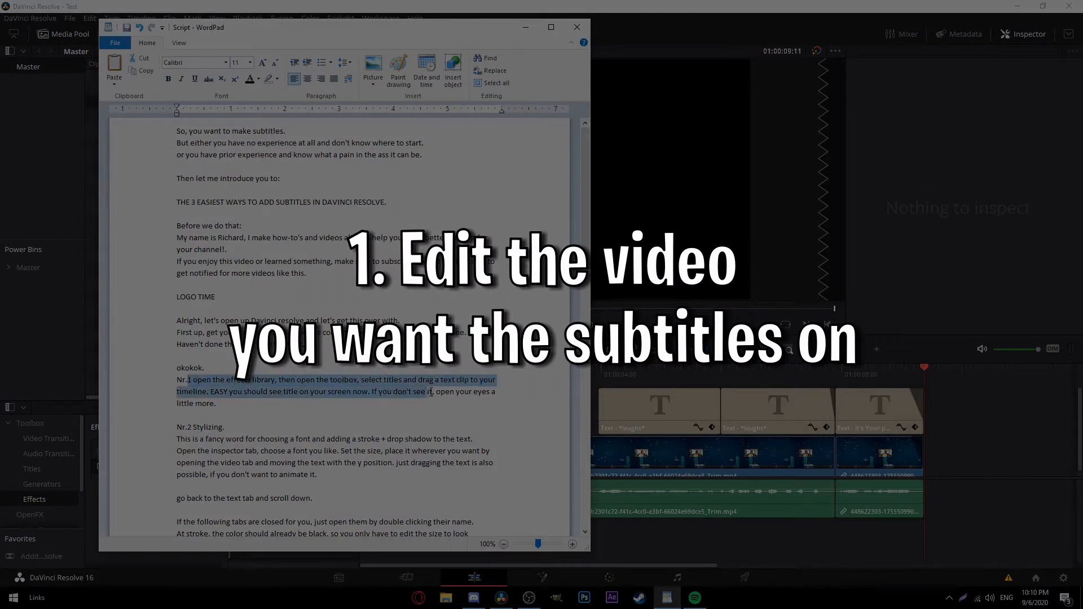
drag(468, 397, 488, 402)
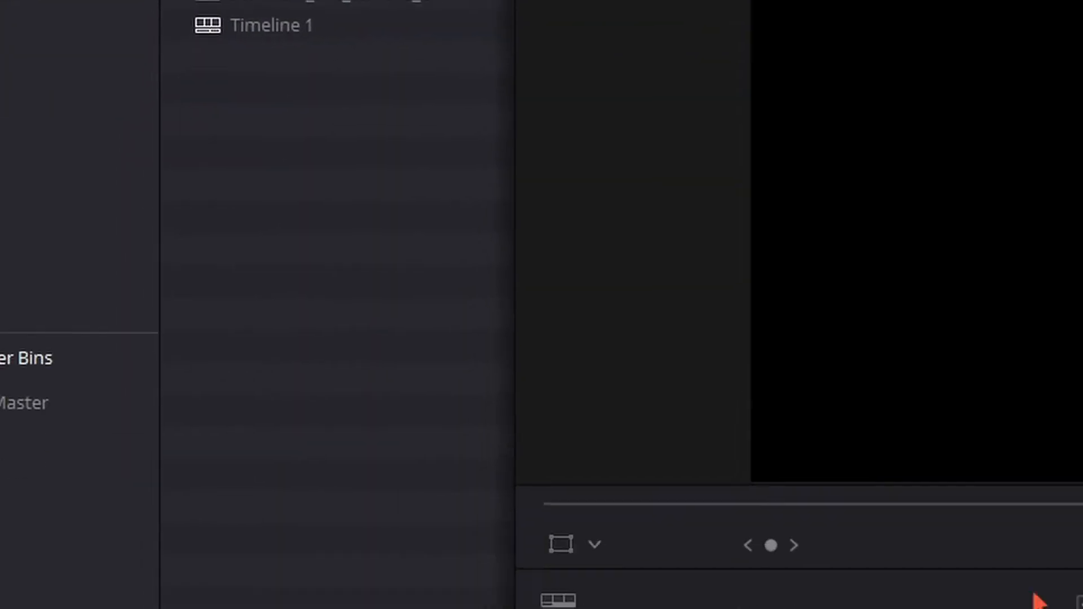
Drag a Text title from Toolbox > Titles onto the timeline, trim it short, and place it on Video 2 near the start.
click(149, 36)
click(14, 207)
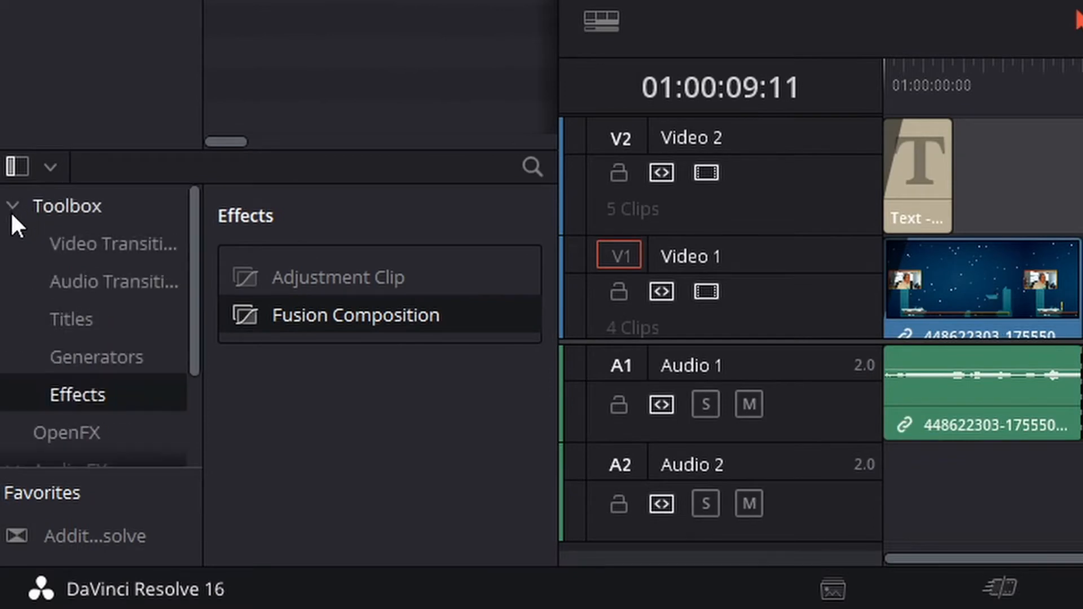
click(70, 328)
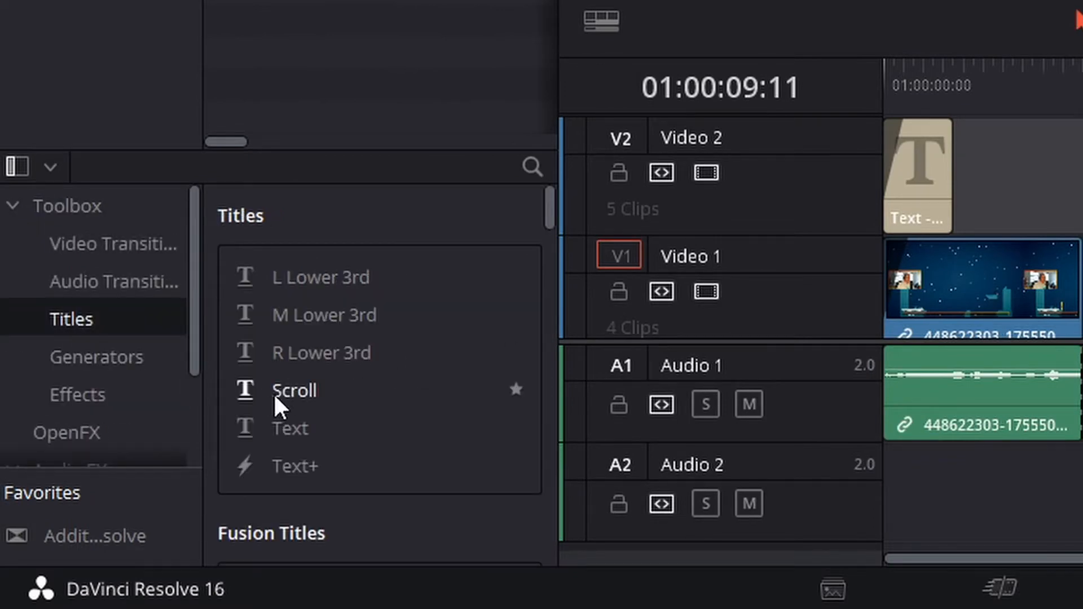
drag(287, 428, 973, 131)
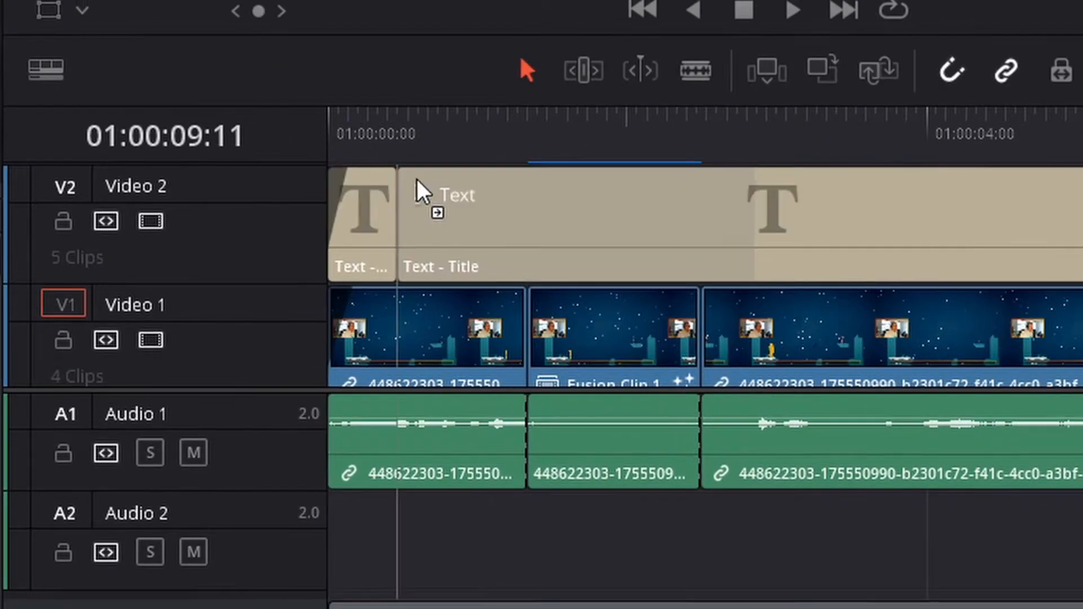
drag(417, 178, 1022, 216)
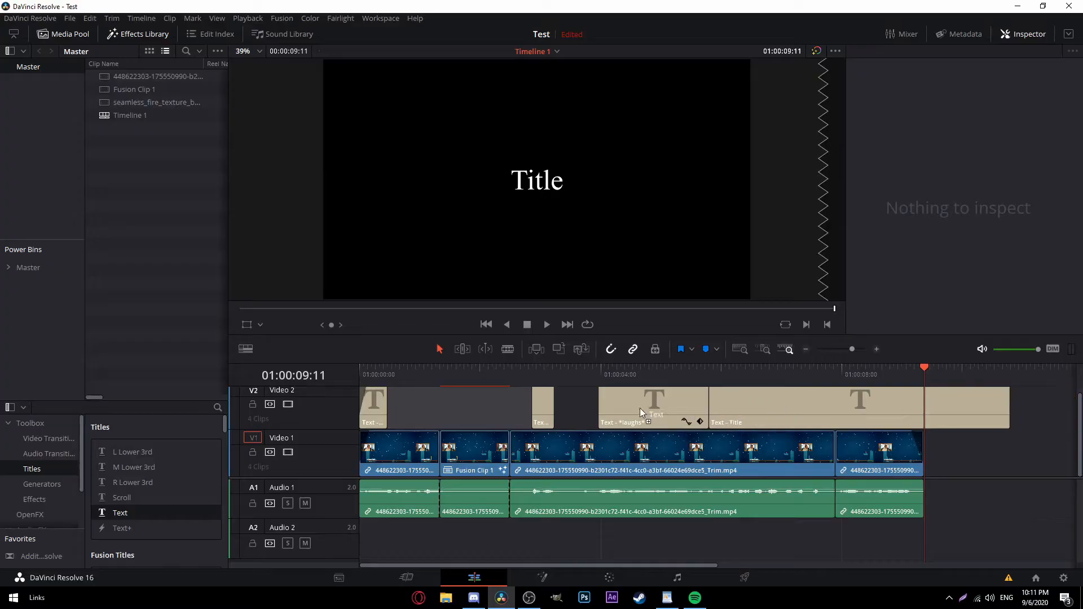
drag(641, 412, 388, 417)
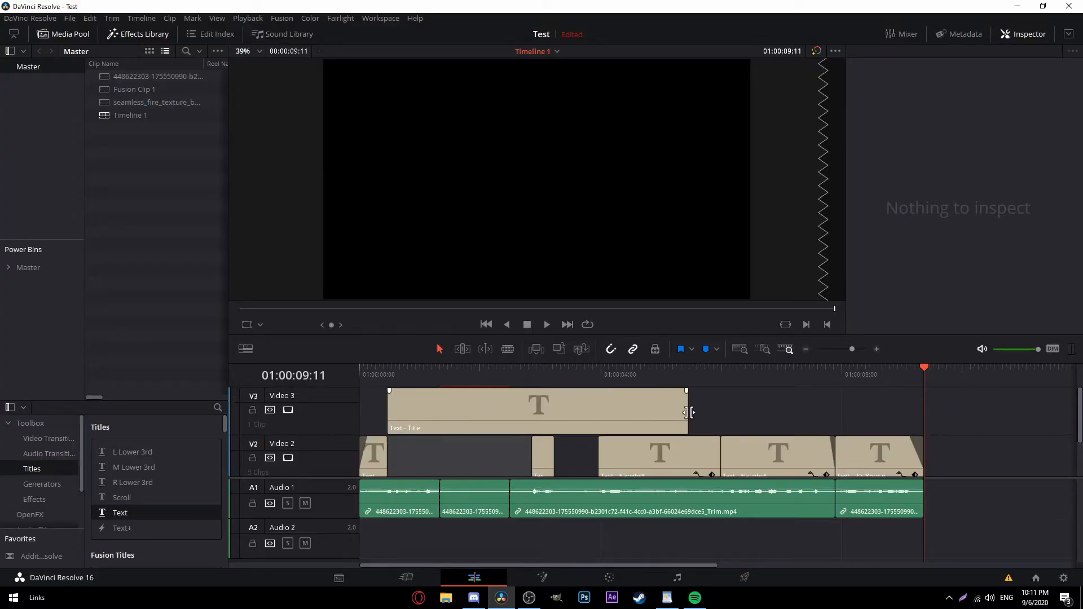
drag(688, 412, 410, 450)
click(431, 426)
Set the title clip's font to Burbank Big Cd Bd at size 200.
click(417, 451)
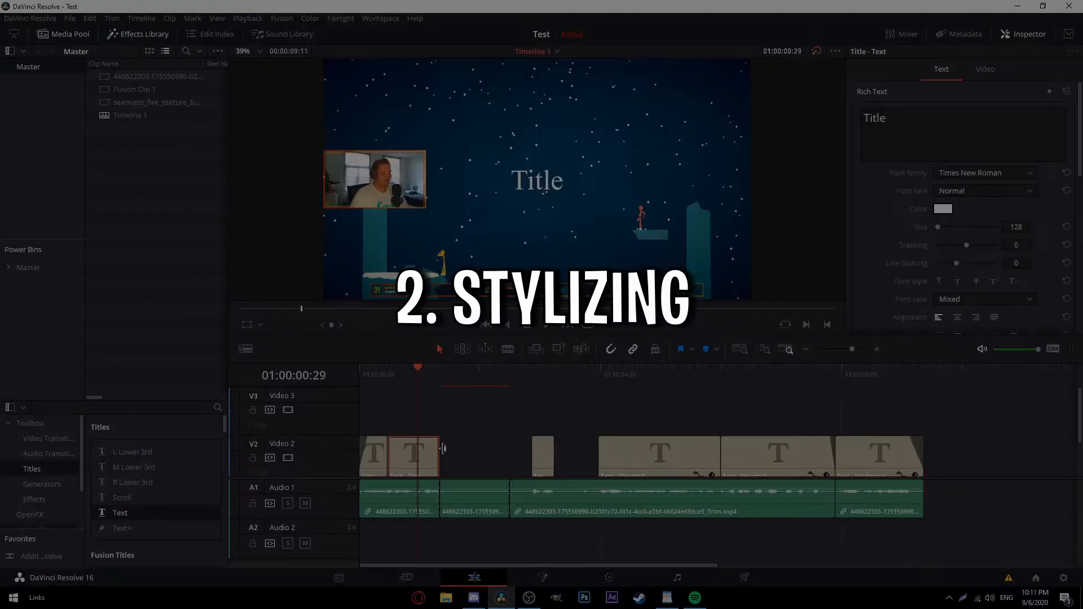
scroll(508, 409, down, 3)
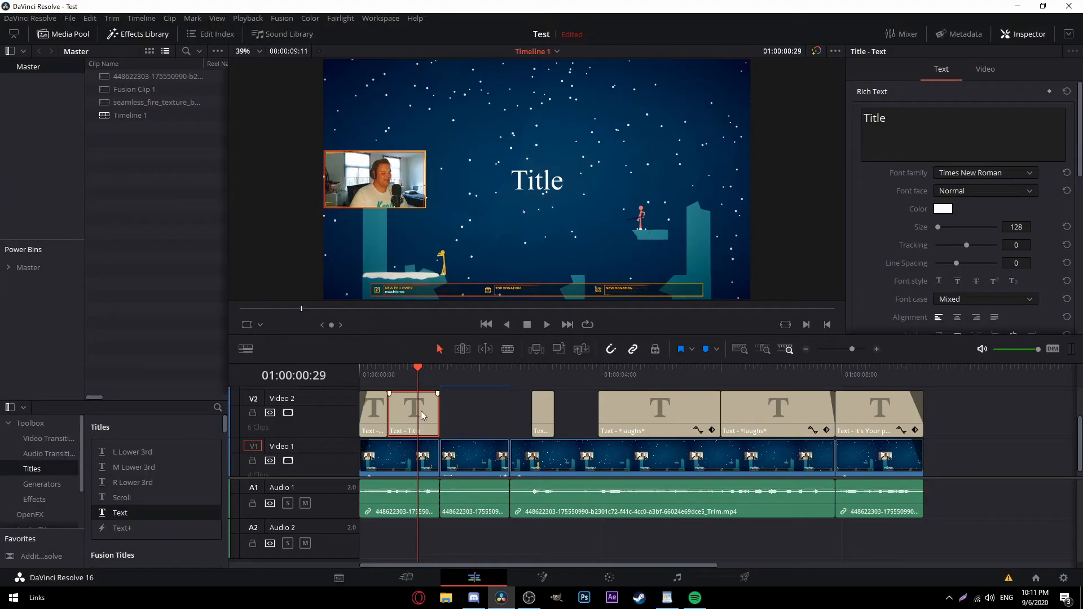
drag(417, 372, 436, 370)
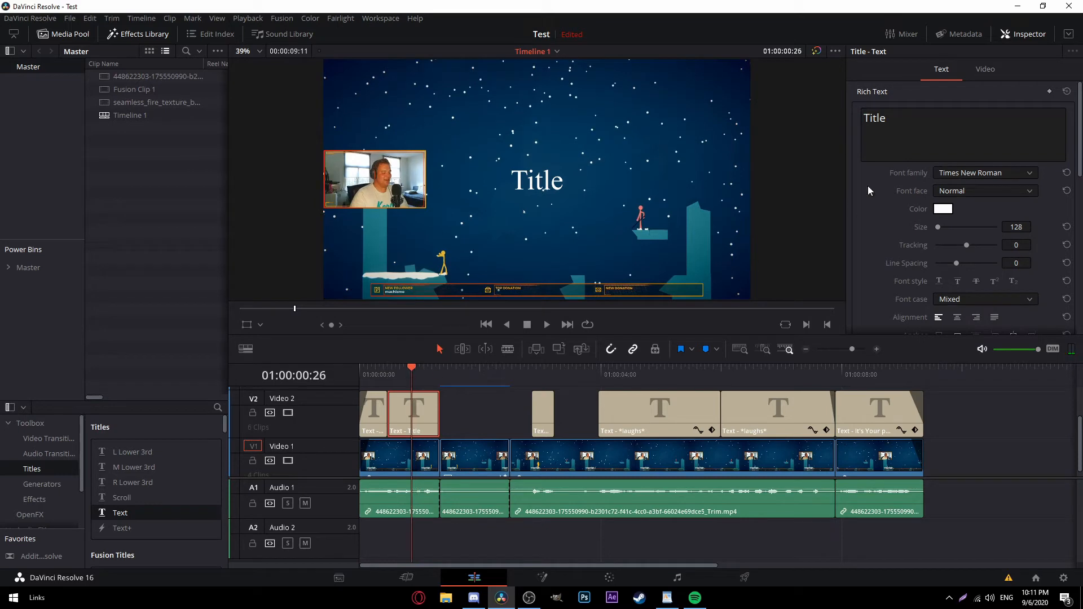
click(1016, 38)
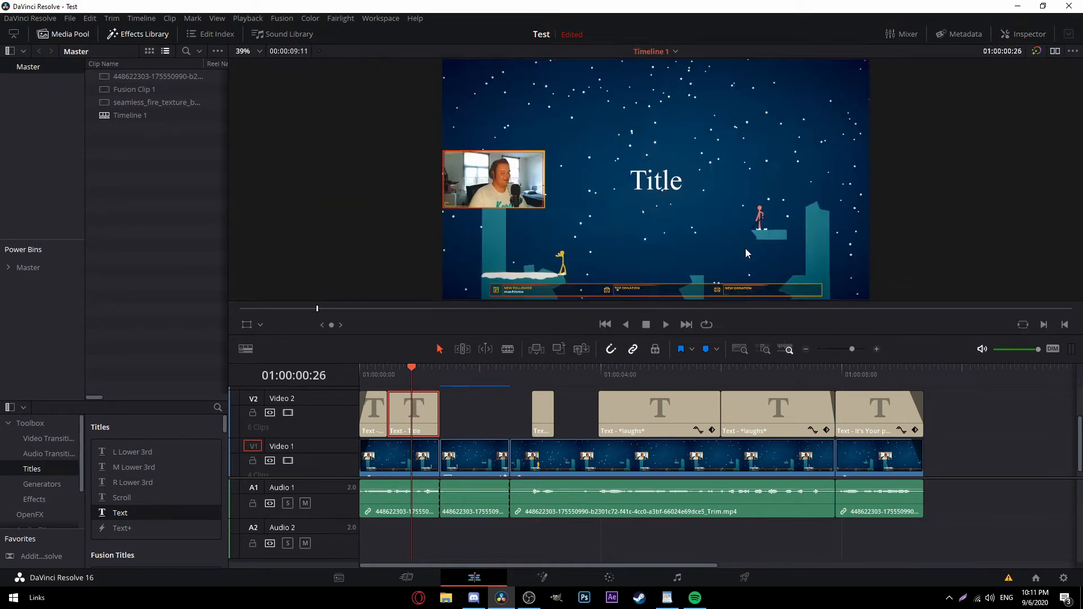
click(1042, 35)
click(969, 173)
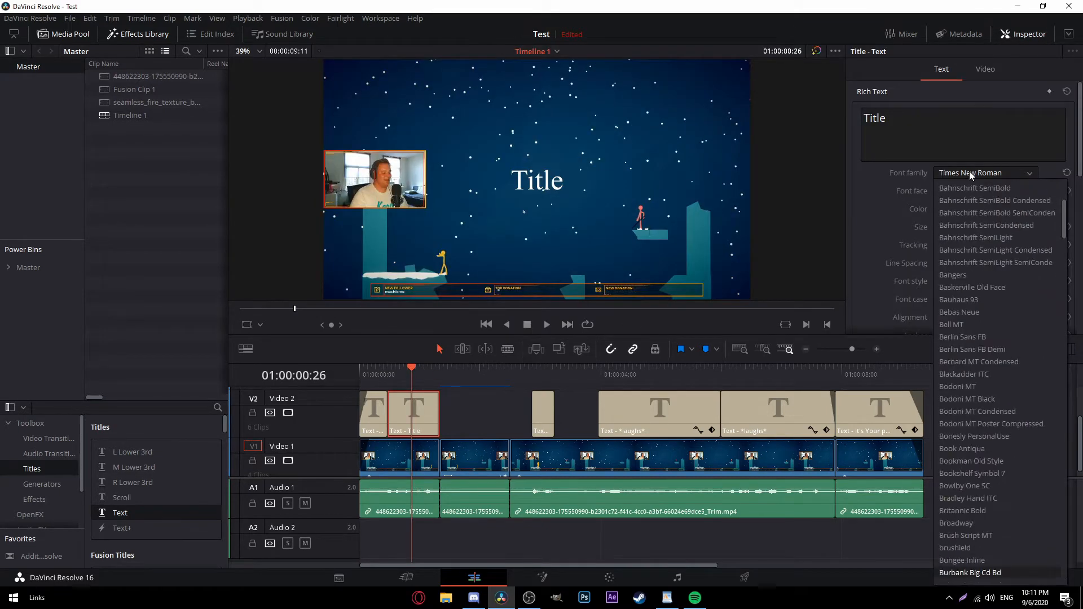
key(Return)
drag(939, 228, 938, 228)
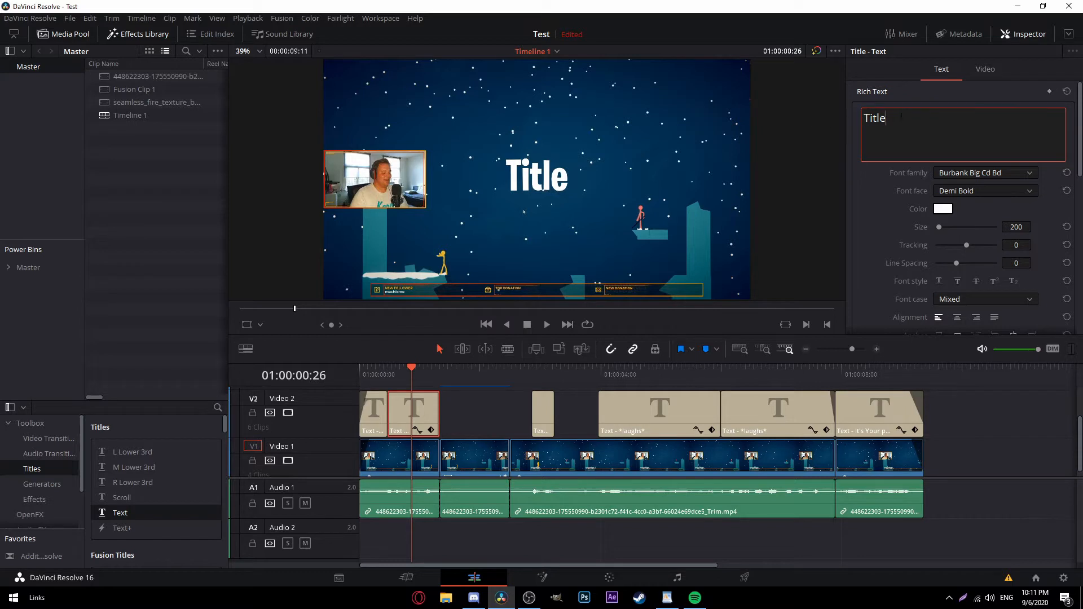
Retype the title text as 'You can make the jump!'.
text(YO)
key(BackSpace)
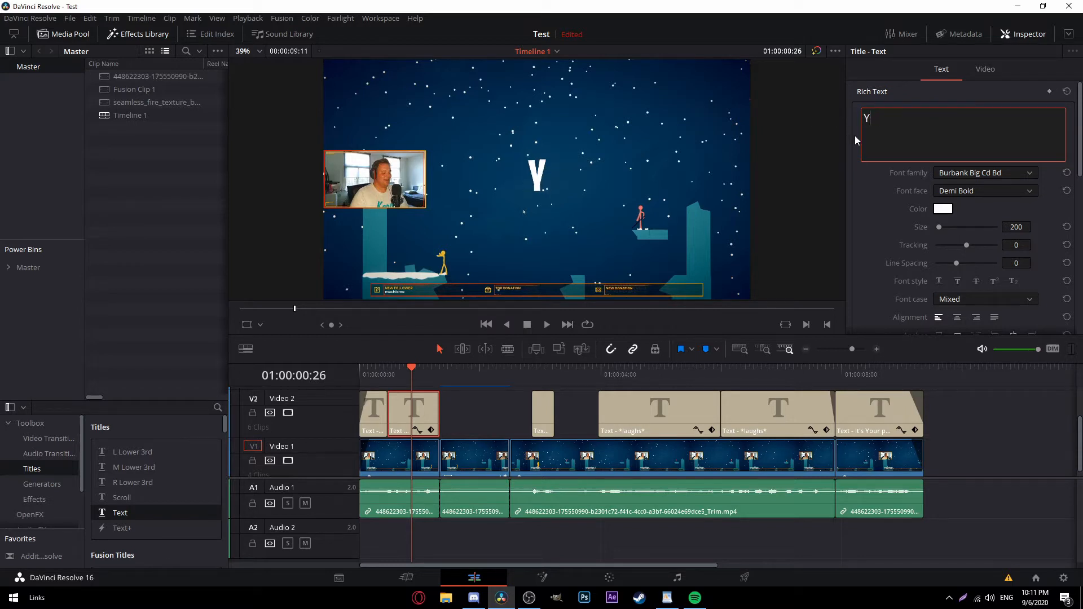
text(ou can make the jump!)
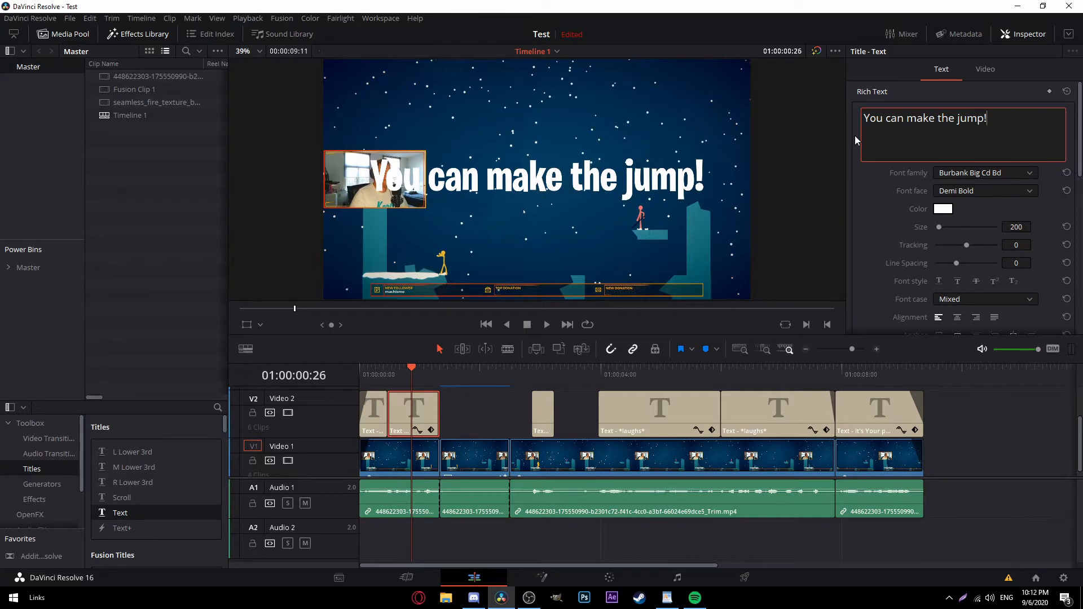
Reset the title's zoom to 1.000 and lower it to Y position -236.
click(984, 69)
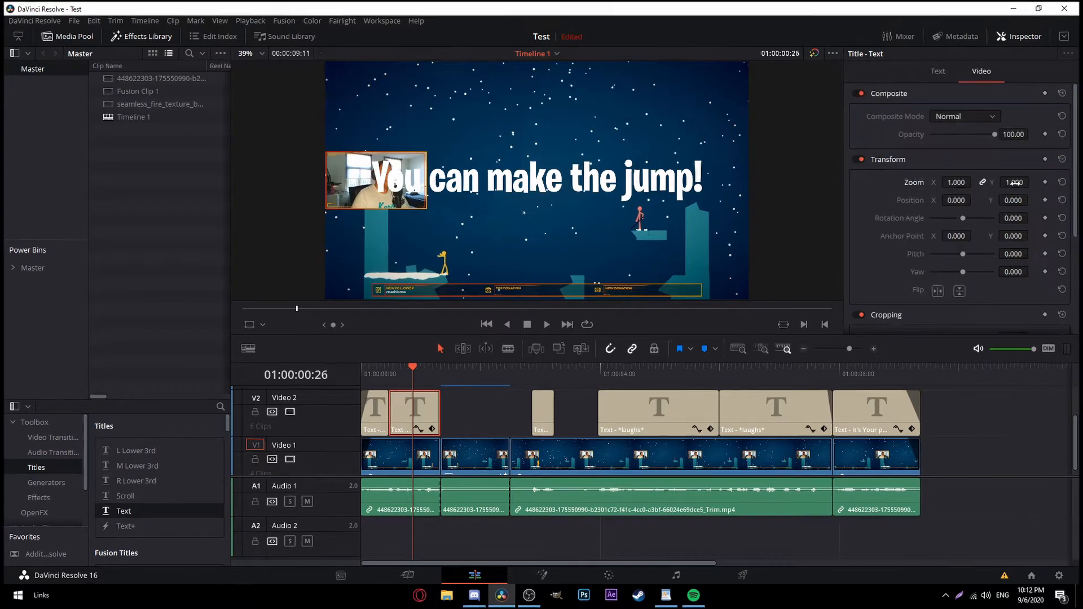
mouse_move(1017, 181)
mouse_down()
mouse_move(991, 181)
mouse_move(1018, 181)
mouse_up()
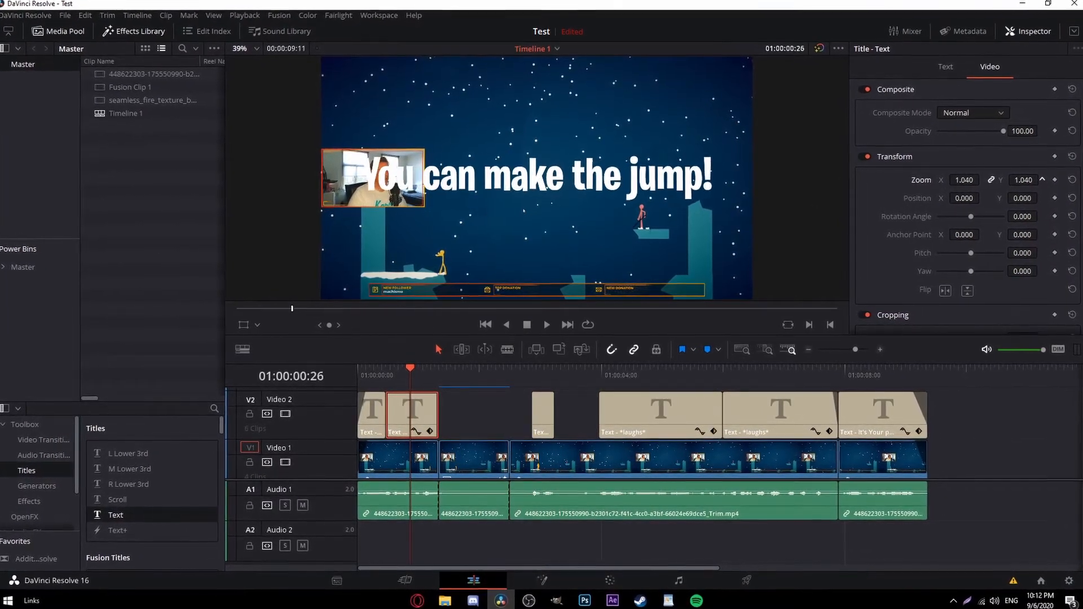
double_click(924, 180)
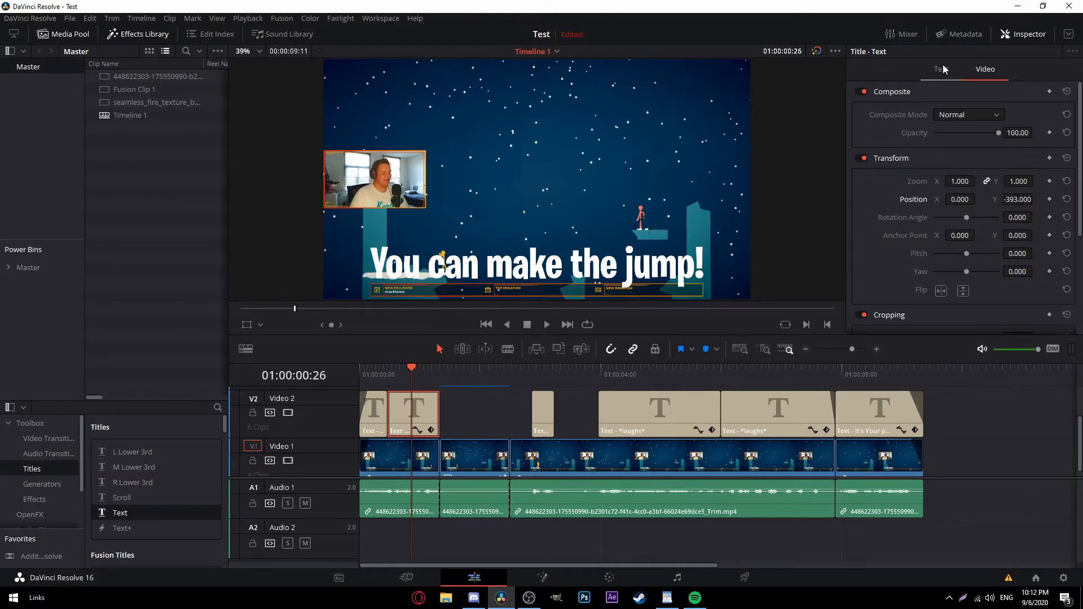
click(941, 69)
scroll(985, 187, down, 10)
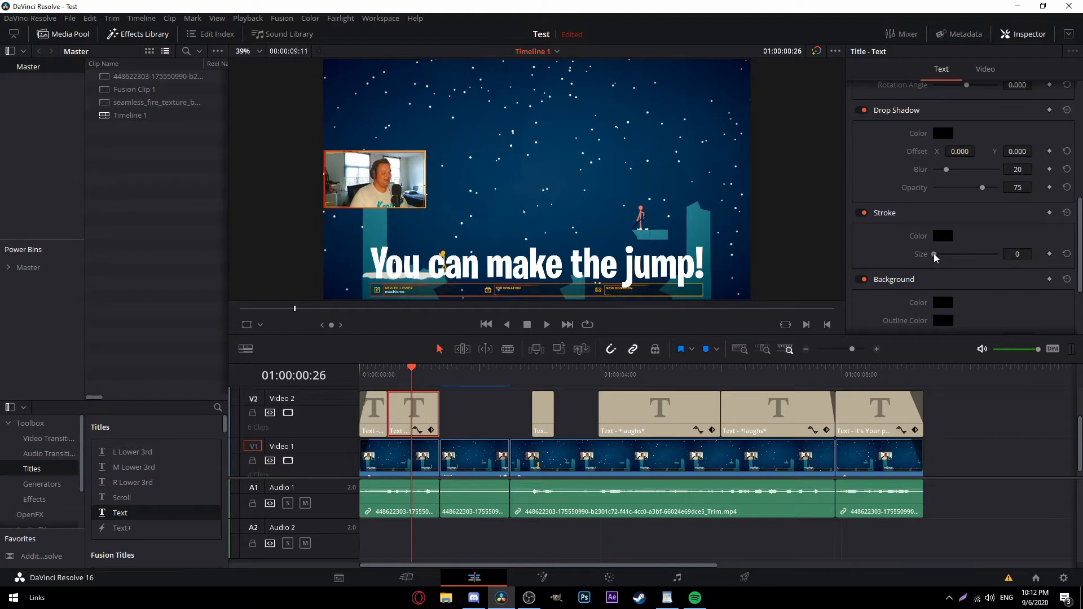
Add a size-5 outline and shift the drop shadow right to offset X 11 with blur 15.
mouse_move(934, 253)
mouse_down()
mouse_move(982, 263)
mouse_move(961, 265)
mouse_up()
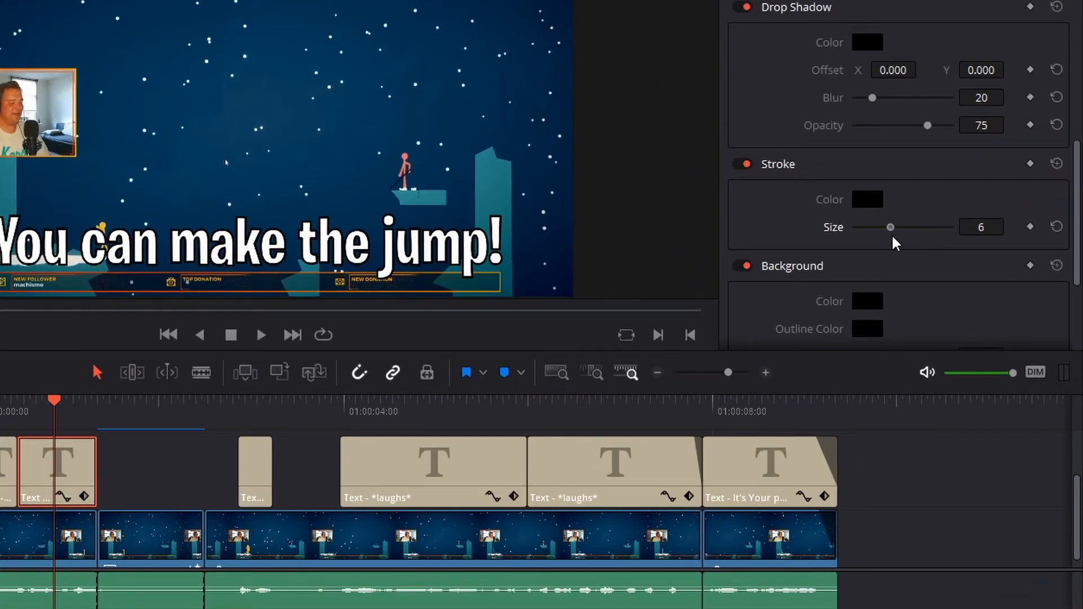
drag(893, 242, 886, 242)
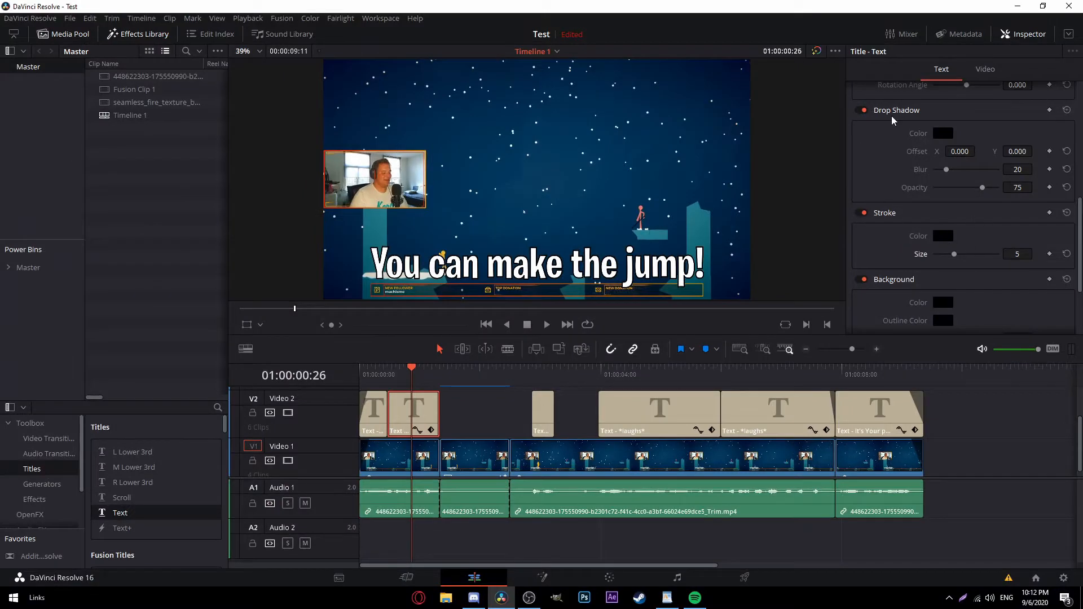
double_click(896, 111)
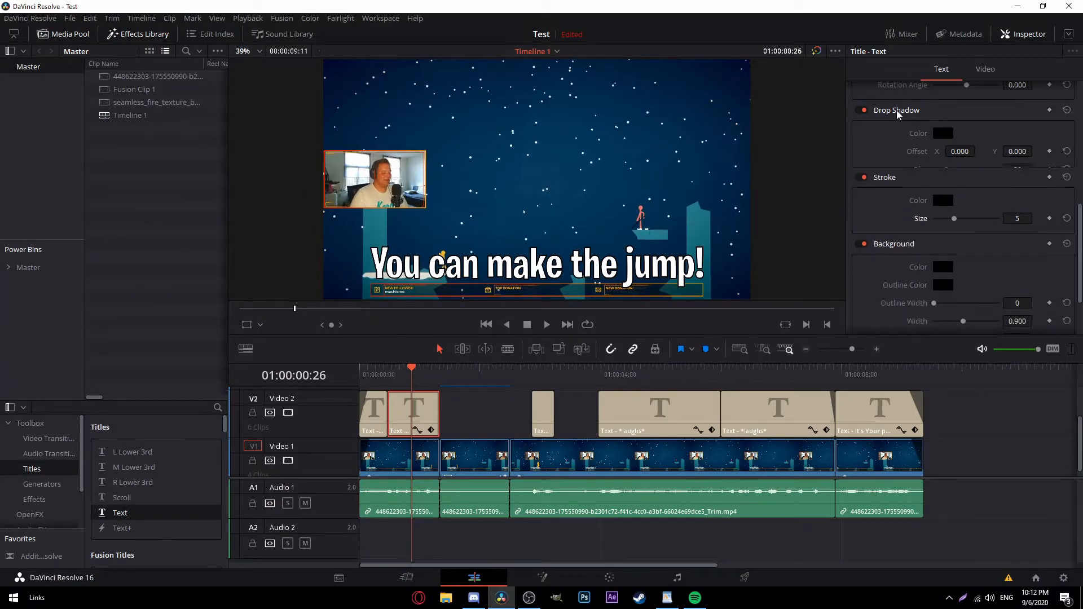
double_click(897, 111)
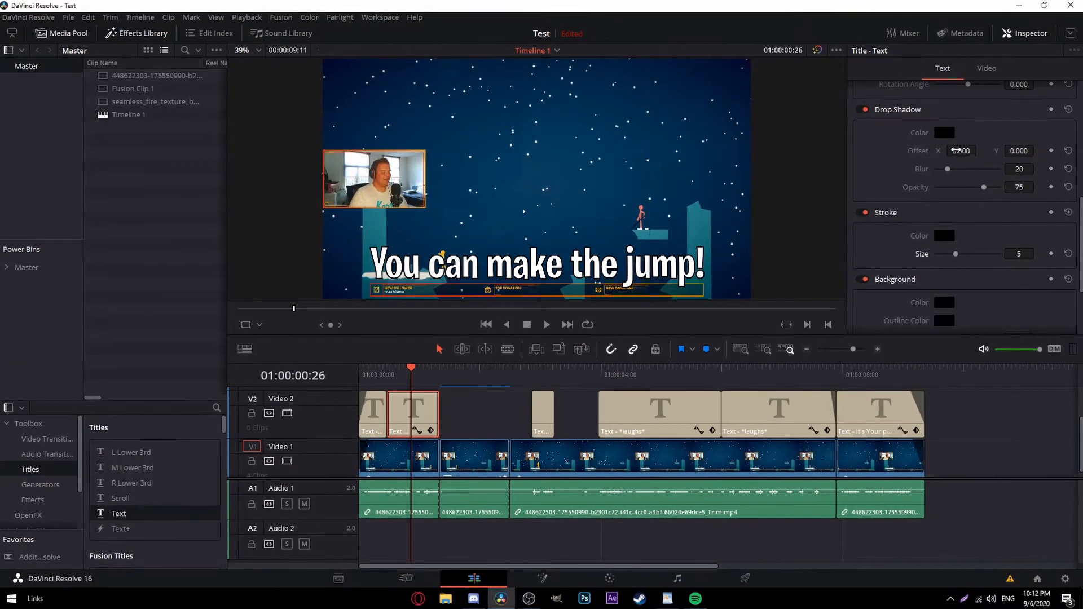
drag(962, 151, 1028, 147)
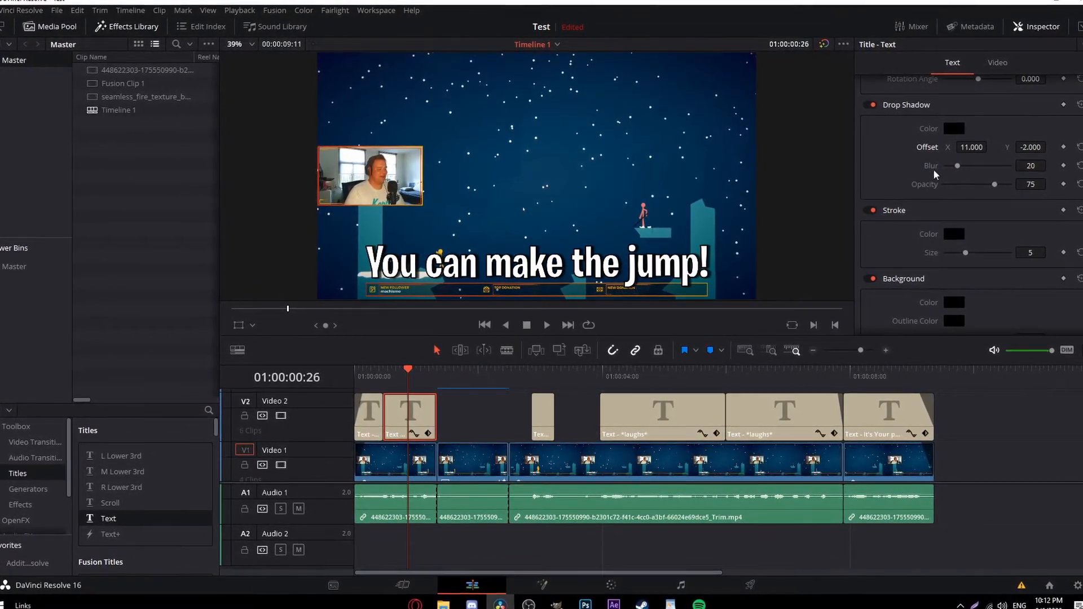
drag(956, 165, 957, 168)
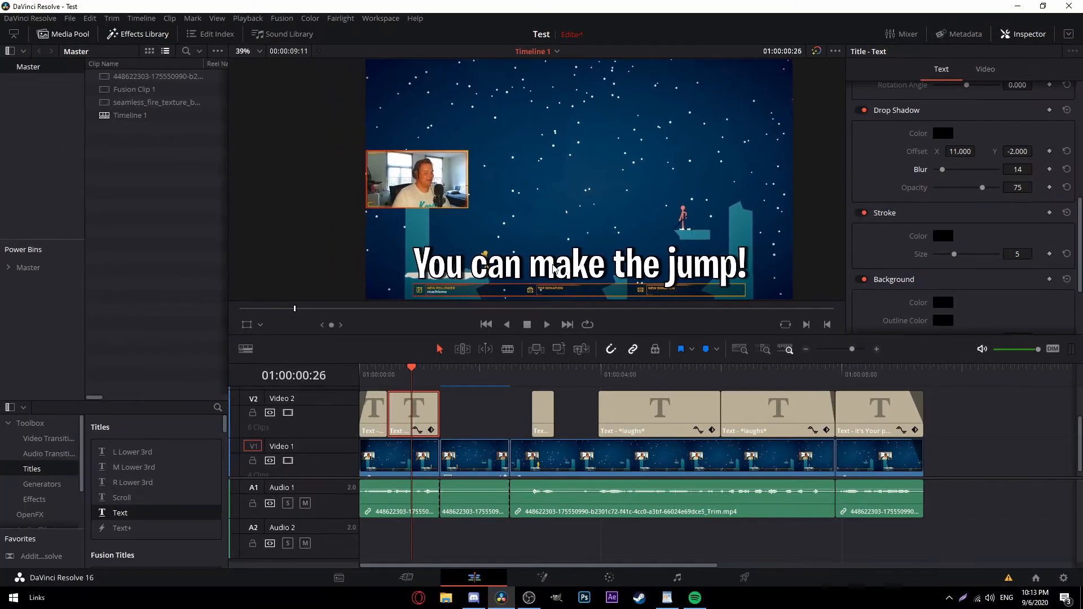
Recheck the subtitle in the viewer and push the drop shadow lower beneath it.
scroll(583, 267, down, 2)
scroll(595, 276, down, 1)
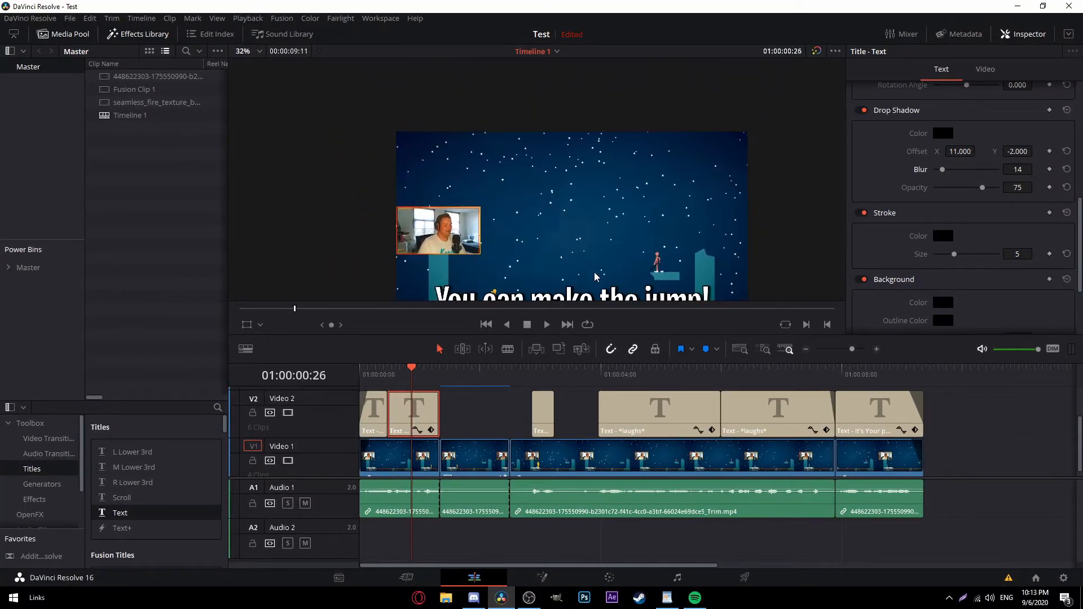
drag(612, 270, 570, 266)
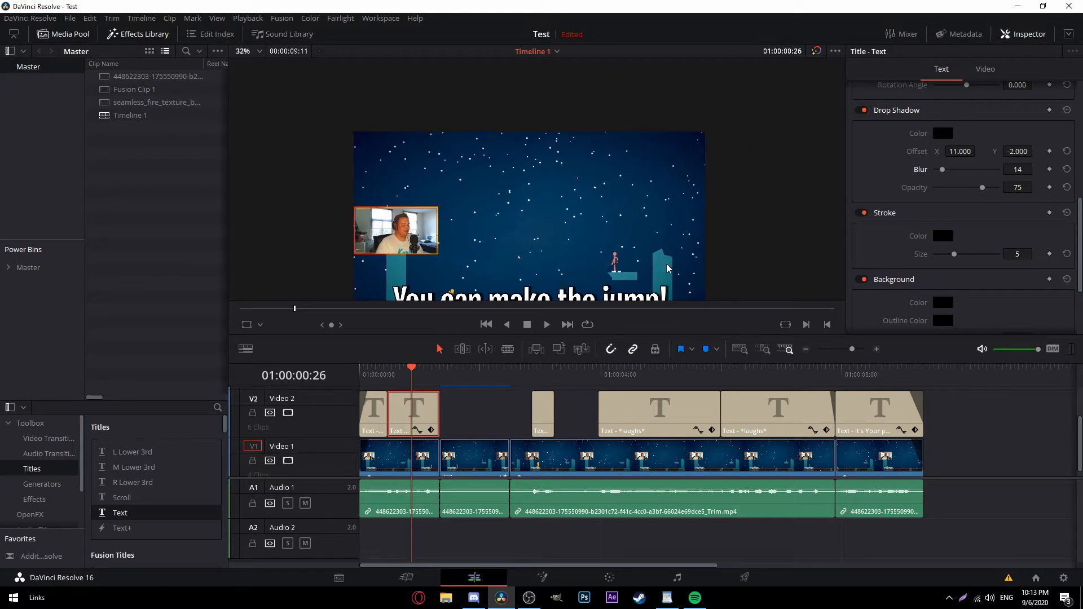
scroll(577, 247, down, 2)
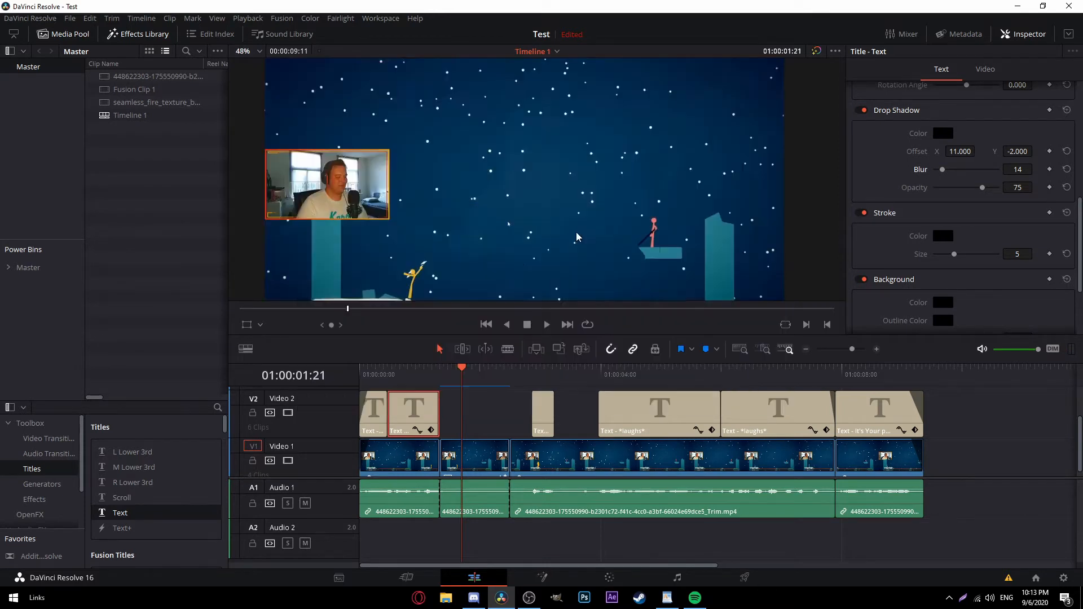
key(Left)
key(Left)
key(Left)
key(Left)
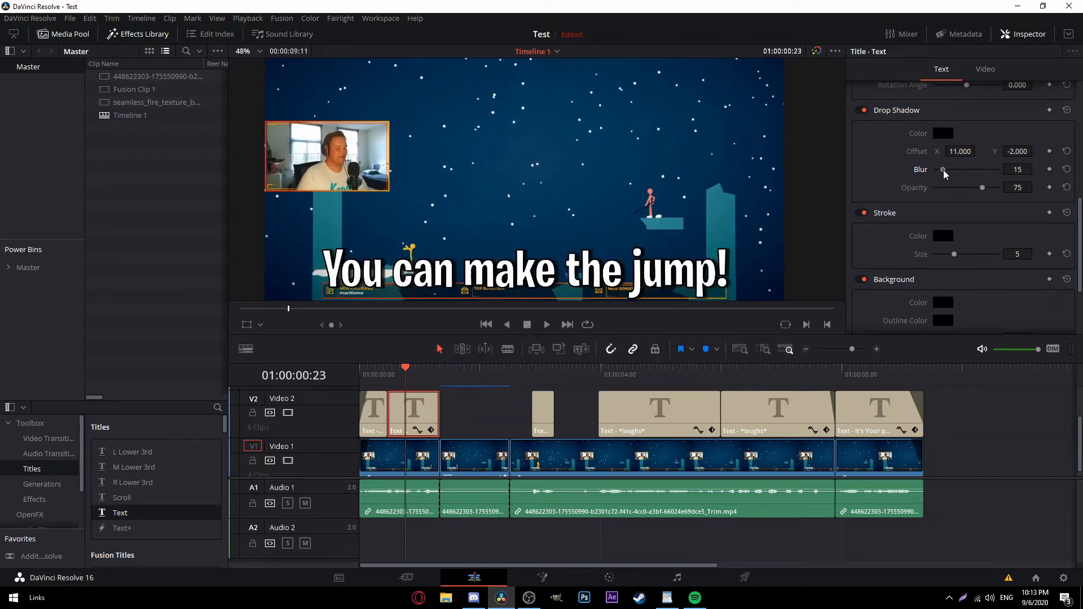
drag(1019, 151, 1012, 151)
Keep the drop shadow black and make the subtitle's outline yellow.
click(943, 133)
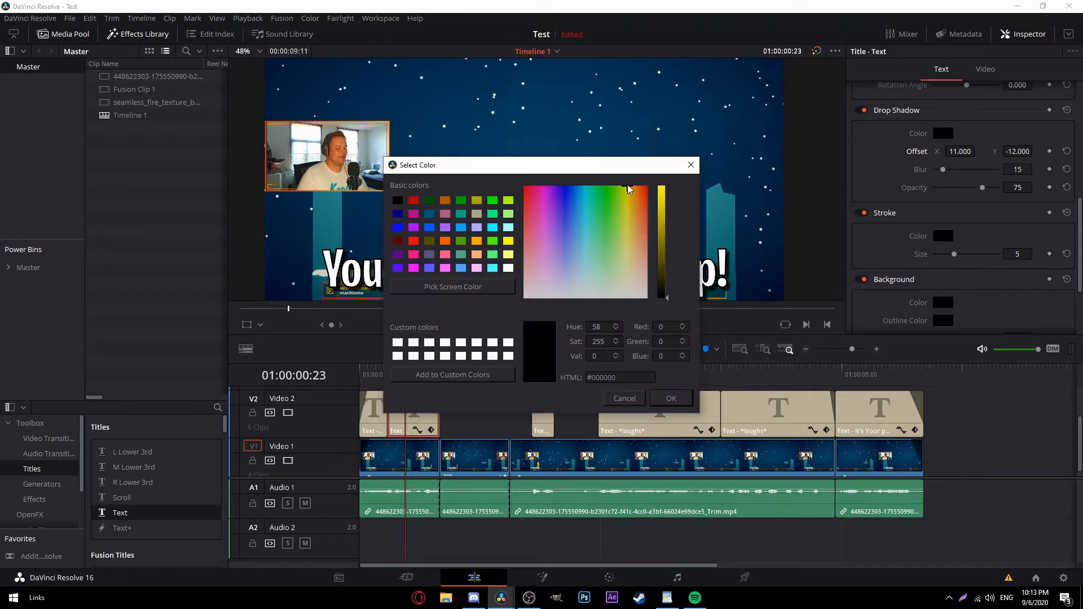
key(Escape)
click(943, 236)
key(Return)
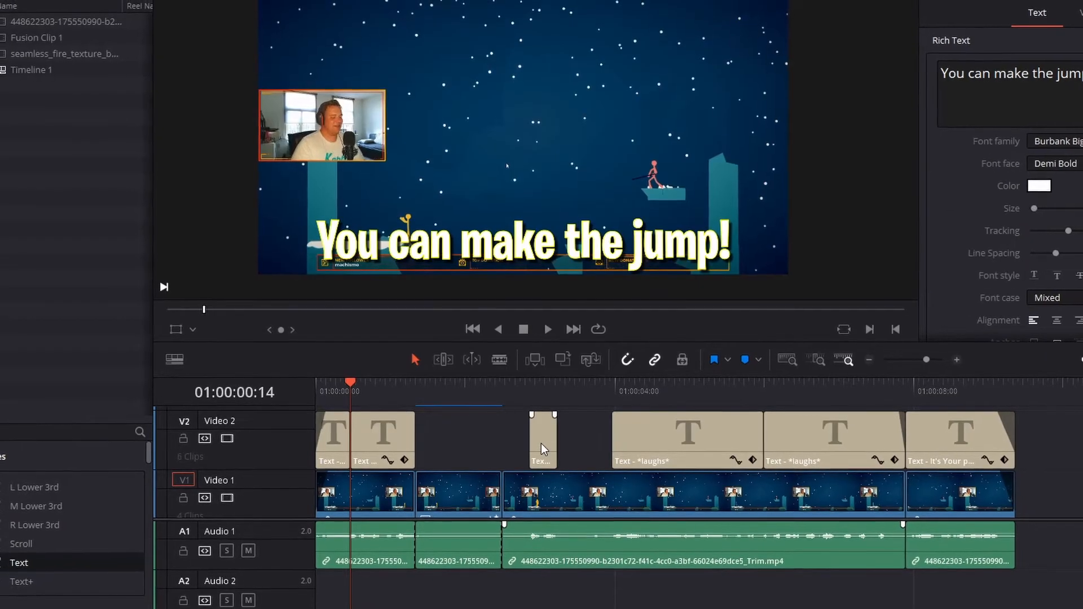
Delete the short 'That's' clip and slide the Video 2 subtitle clips later on the track.
click(540, 443)
key(Delete)
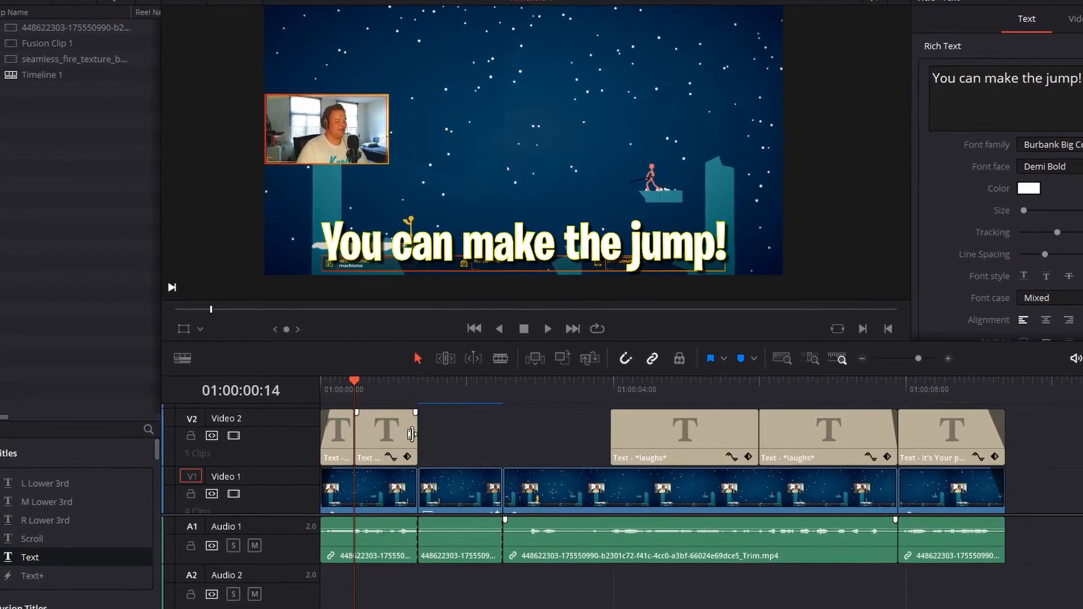
click(390, 435)
drag(393, 432, 546, 429)
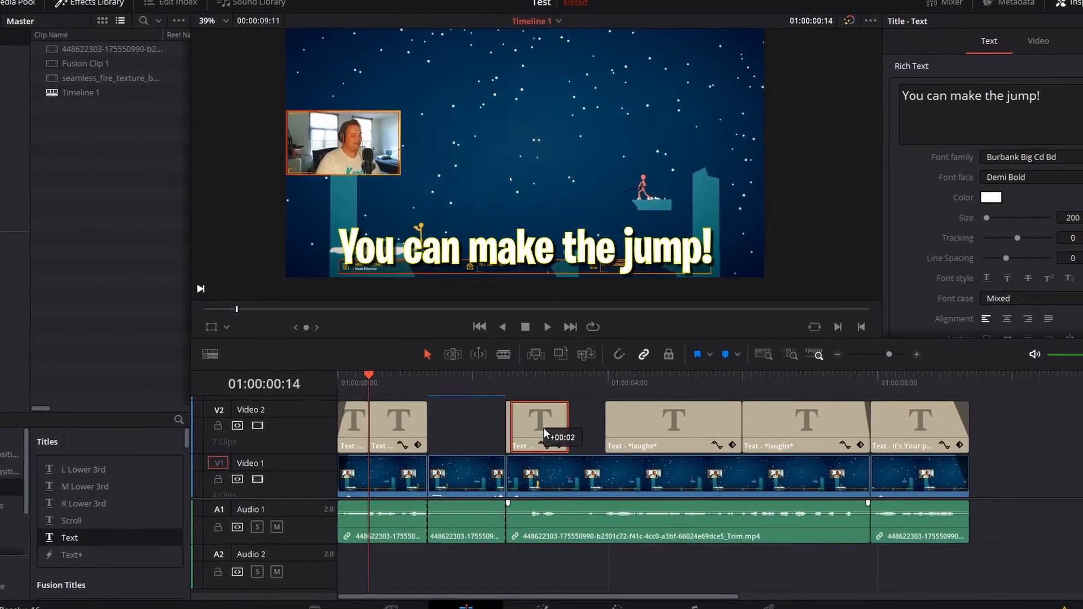
drag(533, 432, 558, 420)
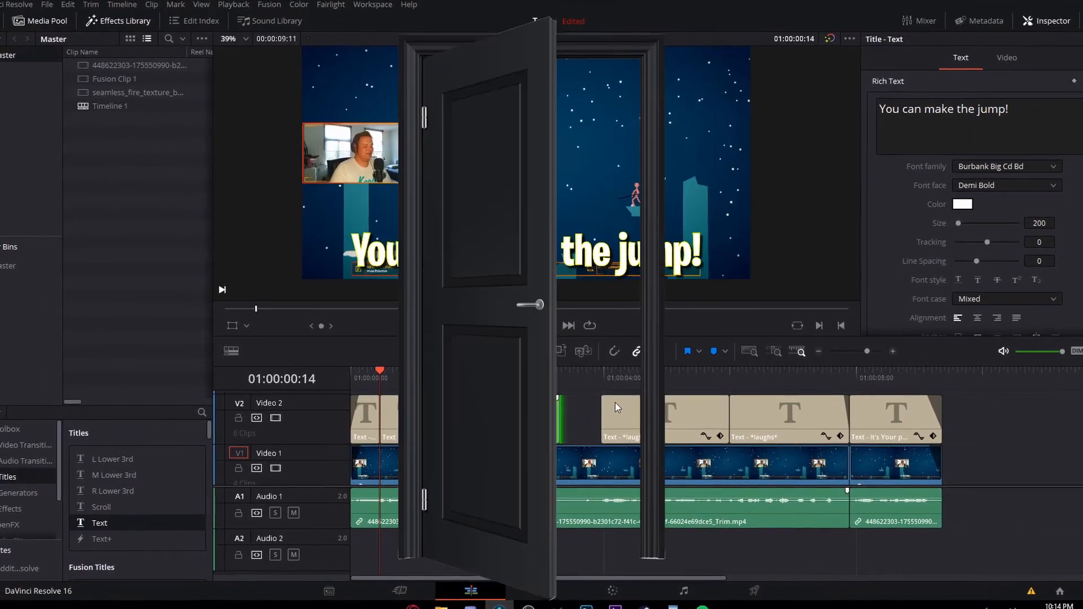
Scrub to about three seconds in and play back the short subtitle to check its timing.
click(547, 376)
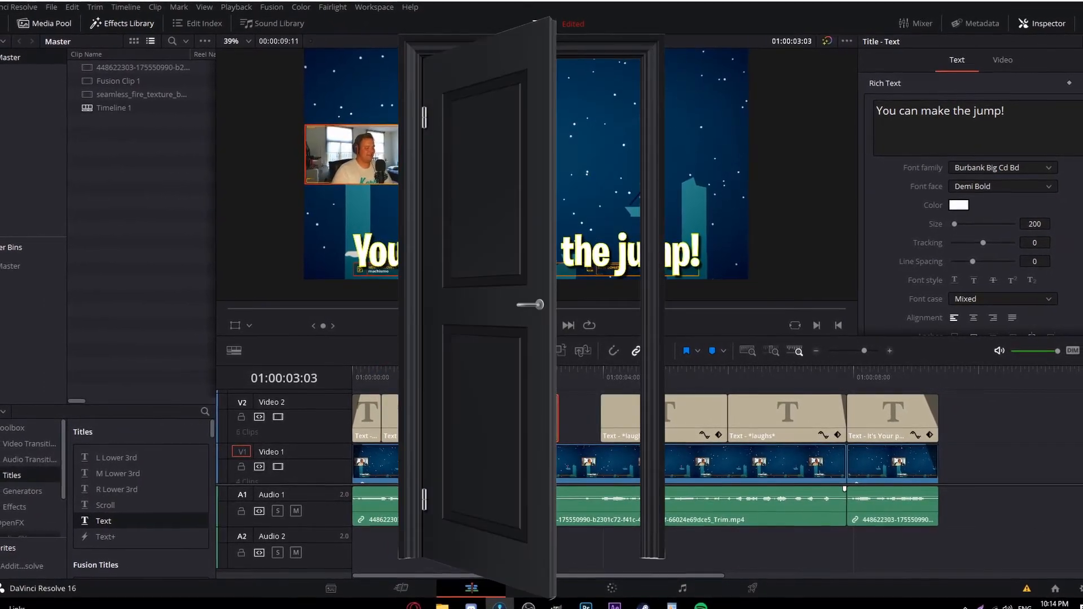
click(527, 377)
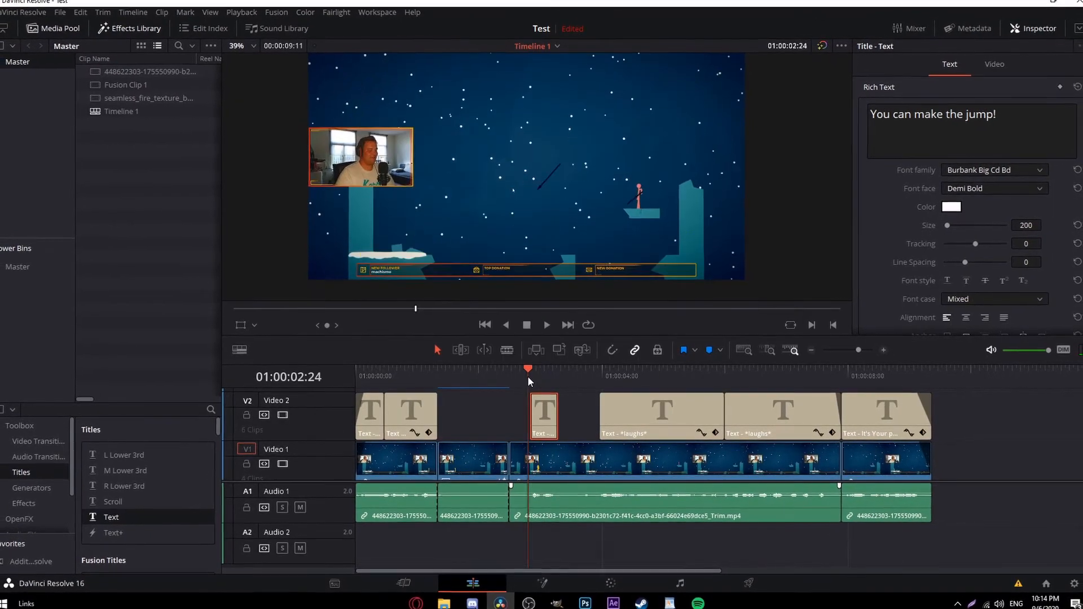
key(space)
key(space)
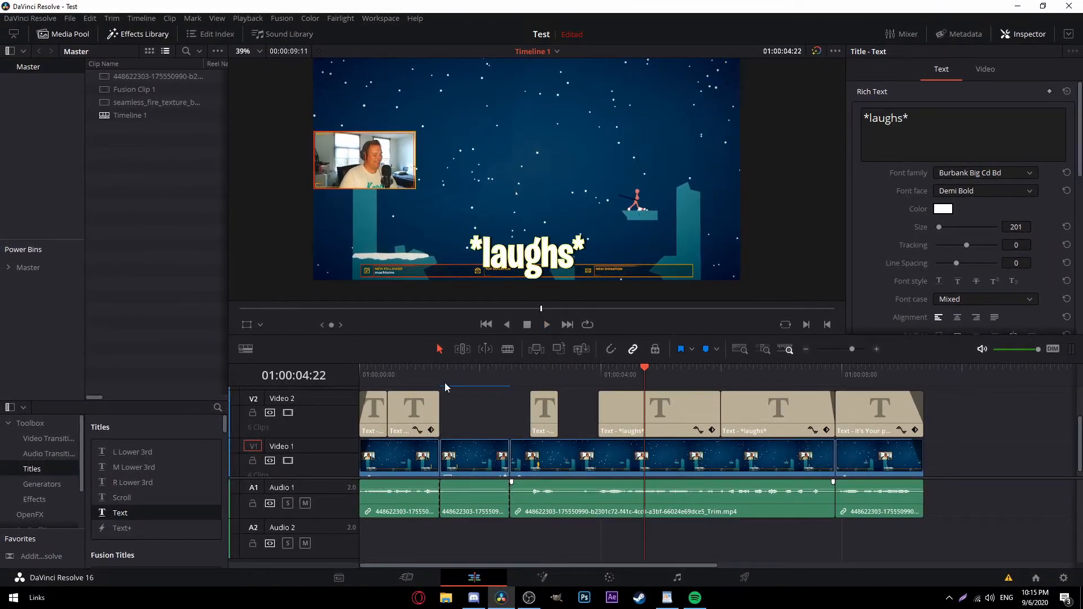
drag(445, 387, 387, 370)
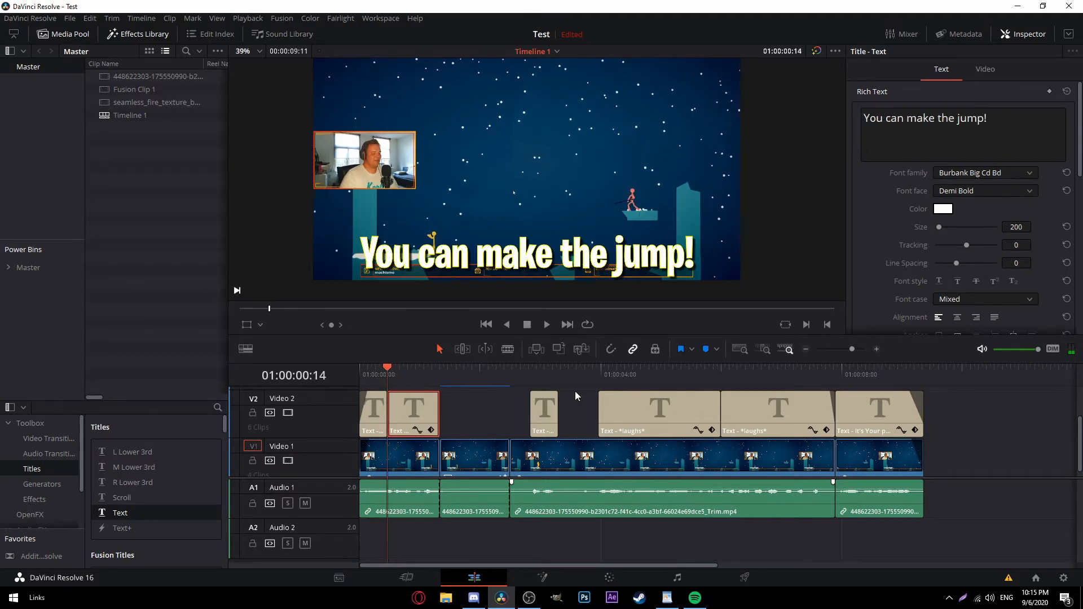
Keyframe the 'You can make the jump!' subtitle's zoom down to 0.81 from its first frame.
click(985, 69)
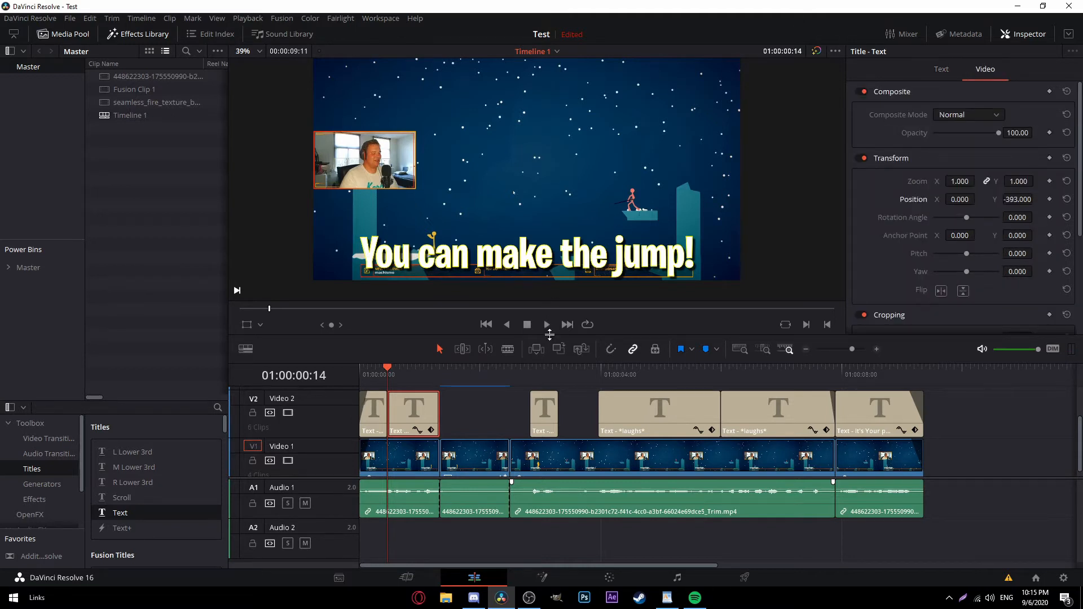
click(456, 424)
key(Right)
key(Right)
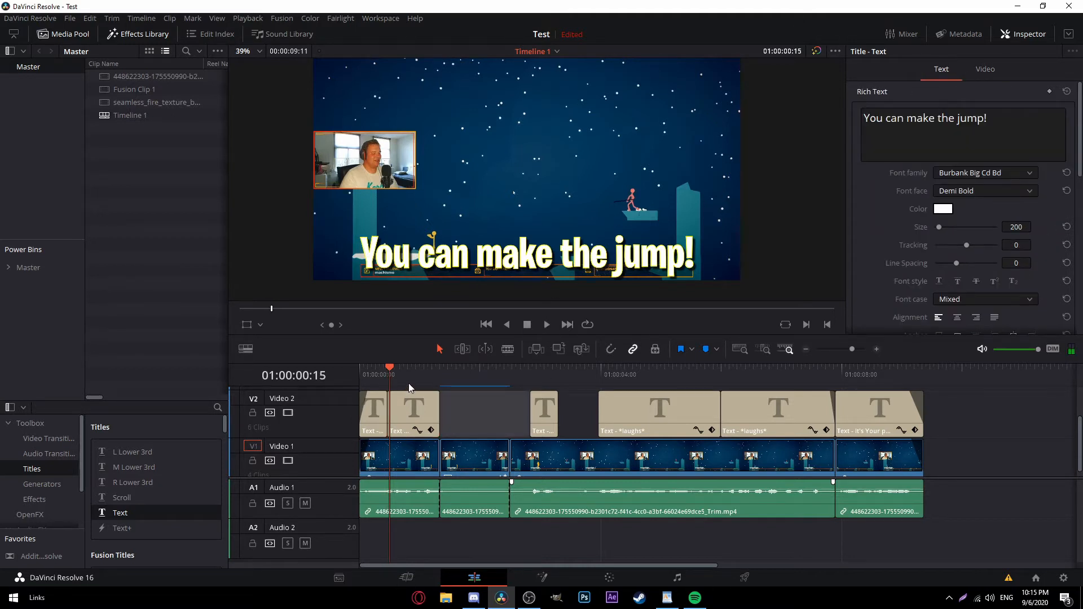
click(982, 69)
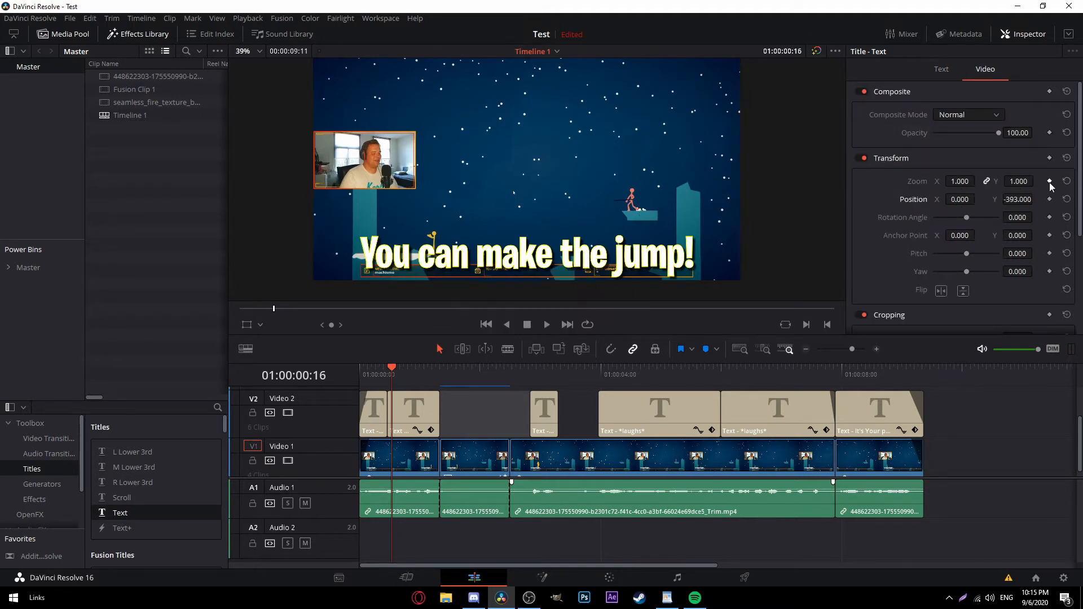
key(Left)
key(Left)
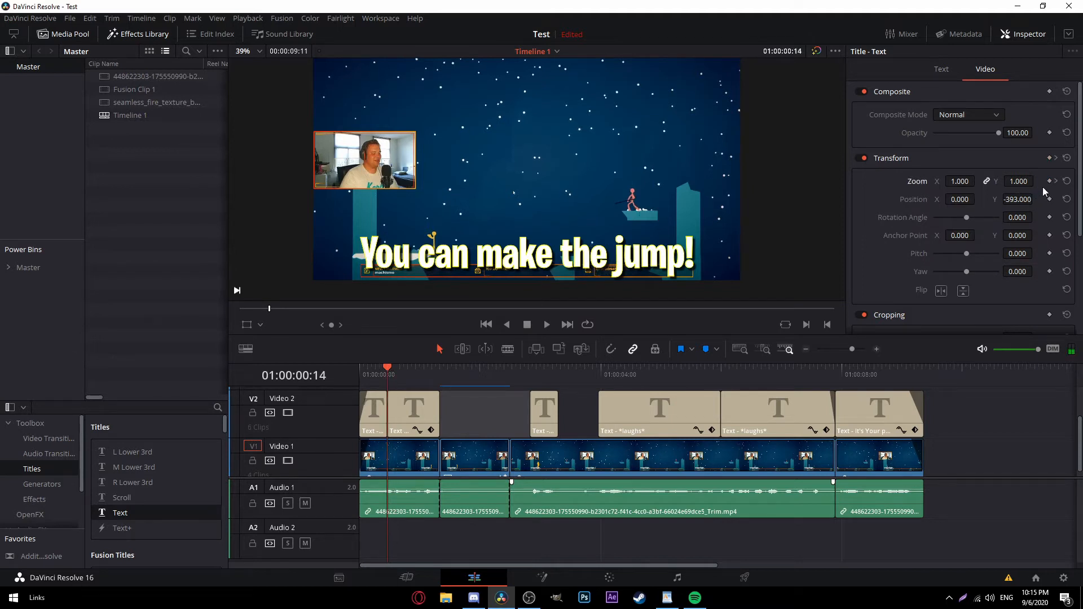
drag(959, 181, 911, 181)
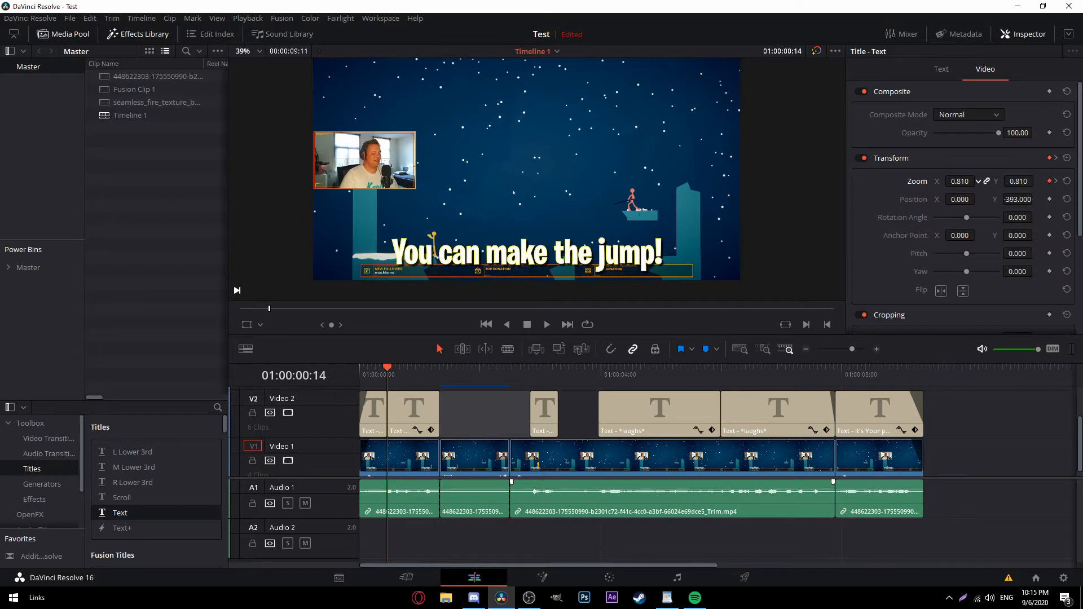
Replay the zoom pop several times, stopping just before the 'That's' subtitle.
drag(389, 371, 381, 371)
key(space)
click(380, 371)
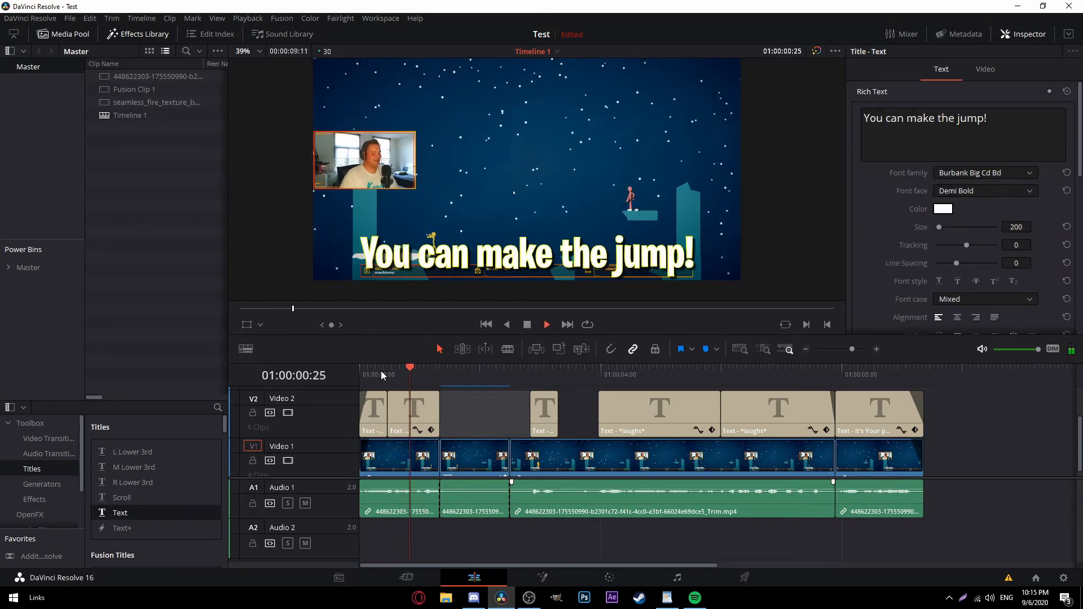
click(379, 372)
click(379, 372)
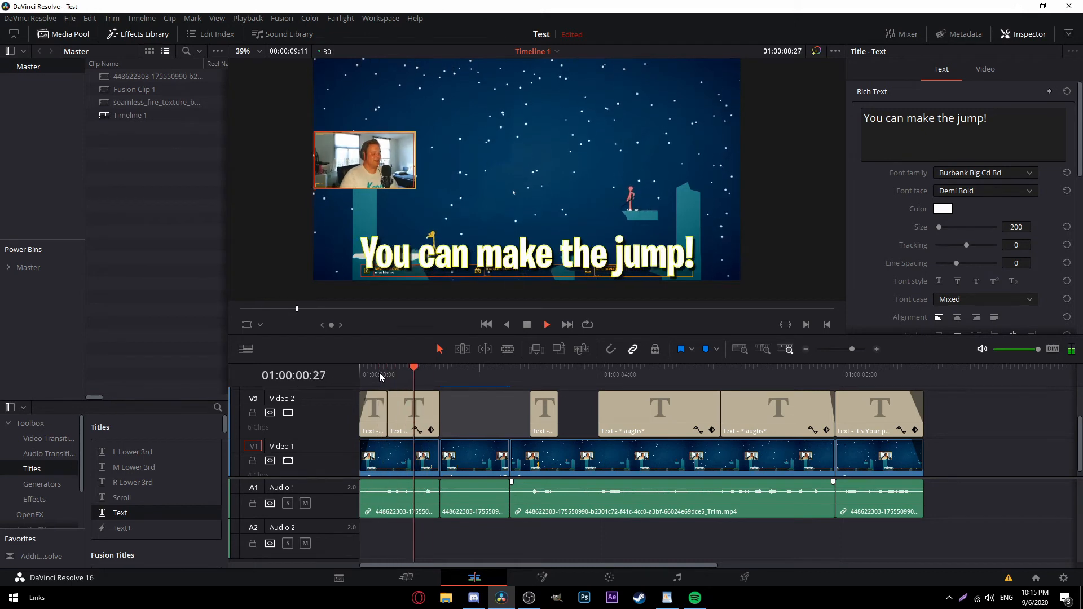
click(378, 372)
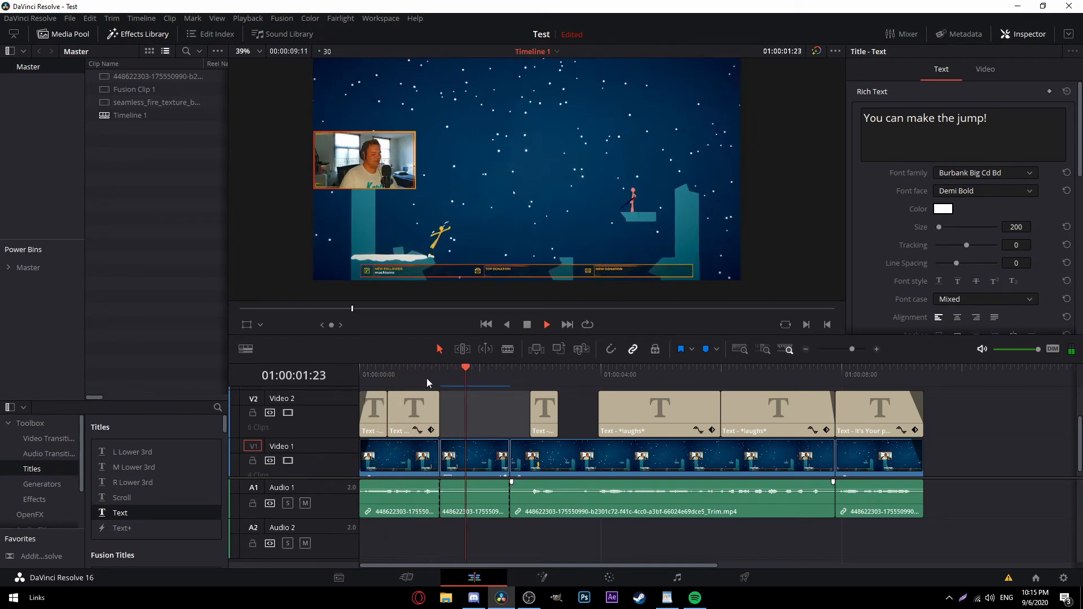
click(529, 382)
Add a zoom keyframe to the 'That's' subtitle clip.
click(551, 410)
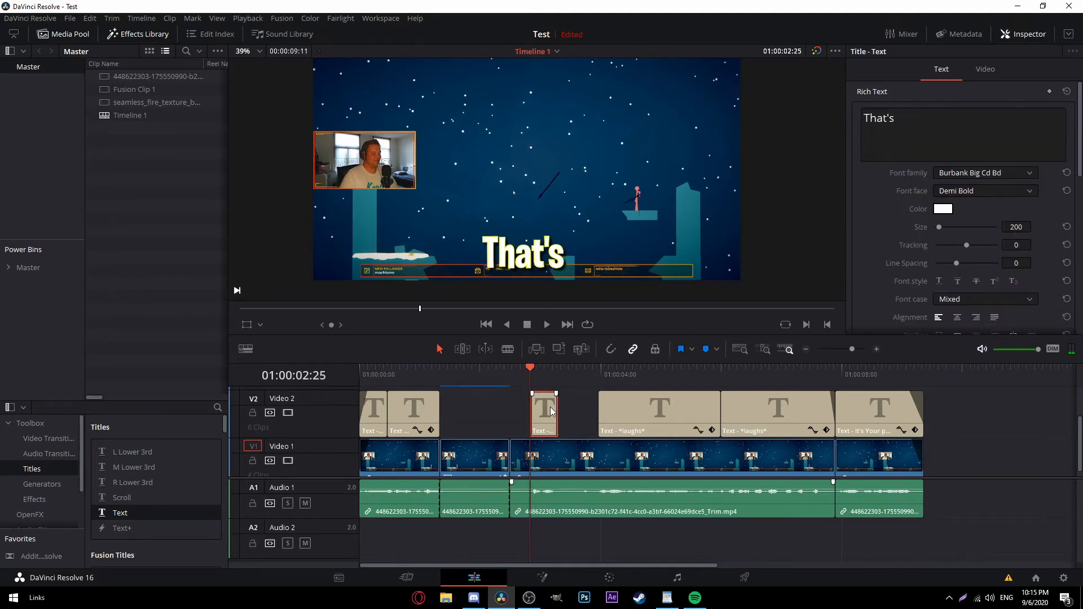
click(986, 70)
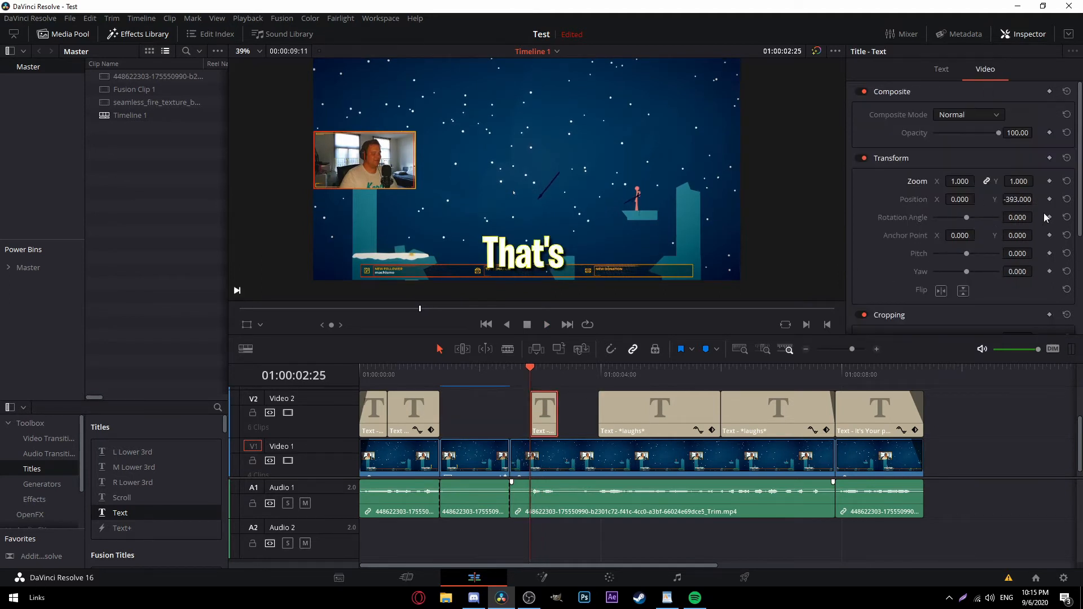
click(1049, 183)
key(Right)
key(Right)
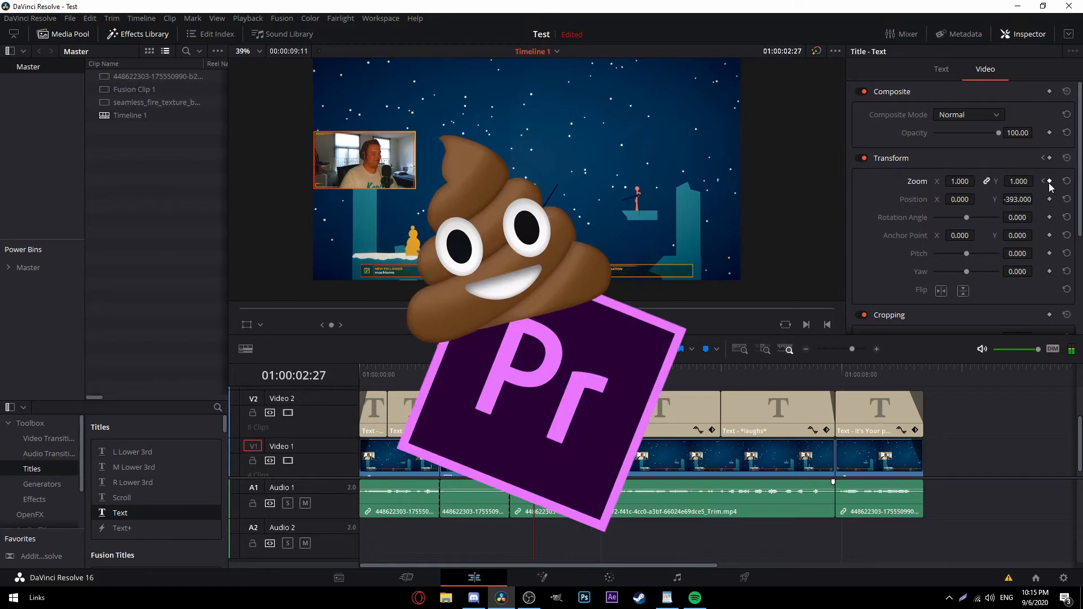
key(Left)
key(Left)
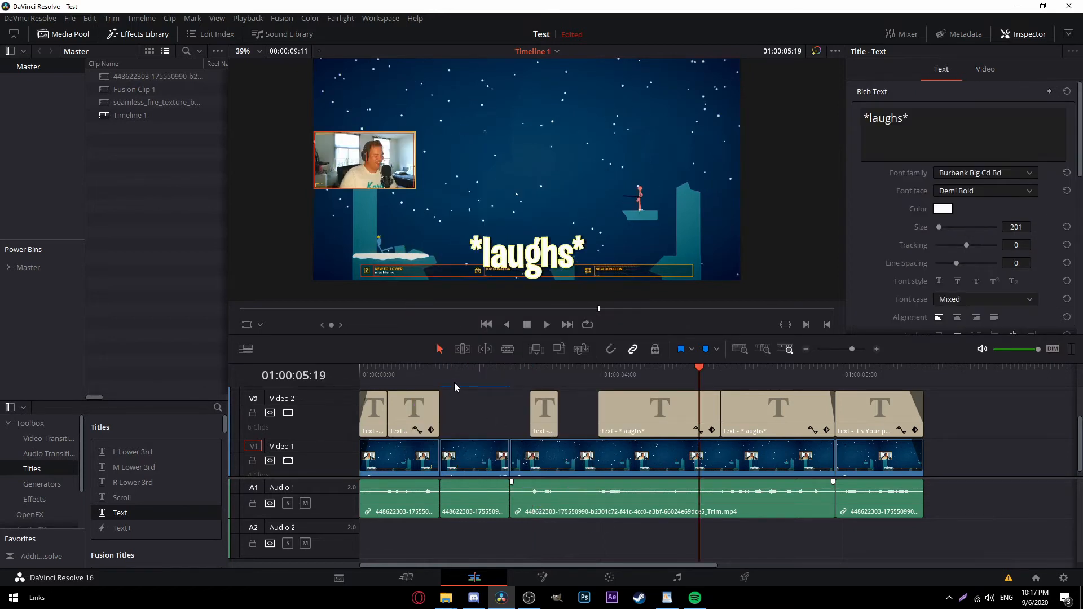
drag(453, 375, 480, 376)
scroll(493, 420, down, 1)
Turn the Video 1 clip into a new Fusion clip.
right_click(480, 455)
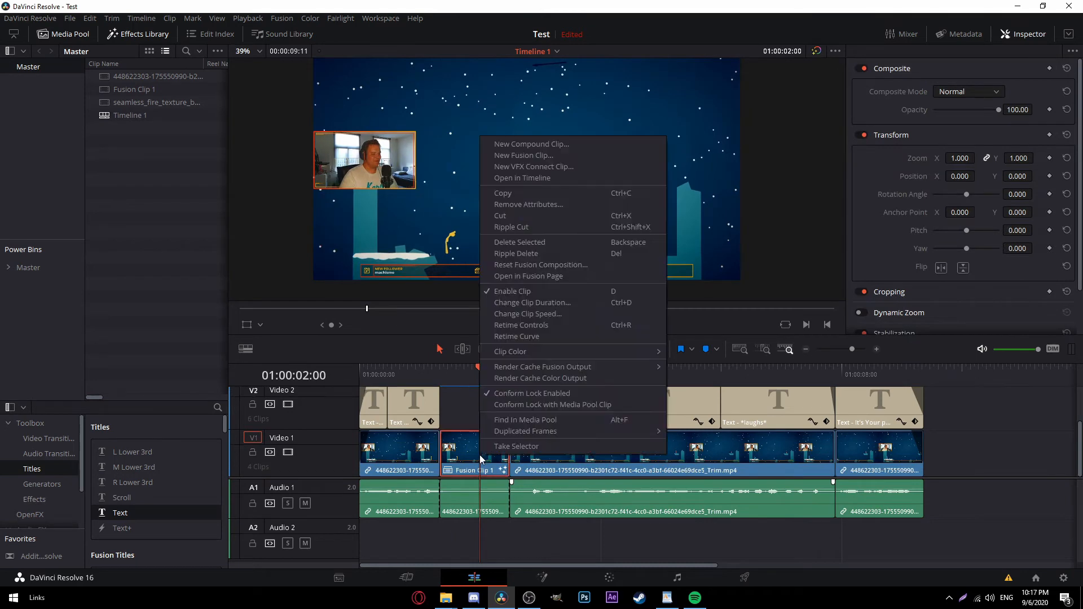
click(553, 157)
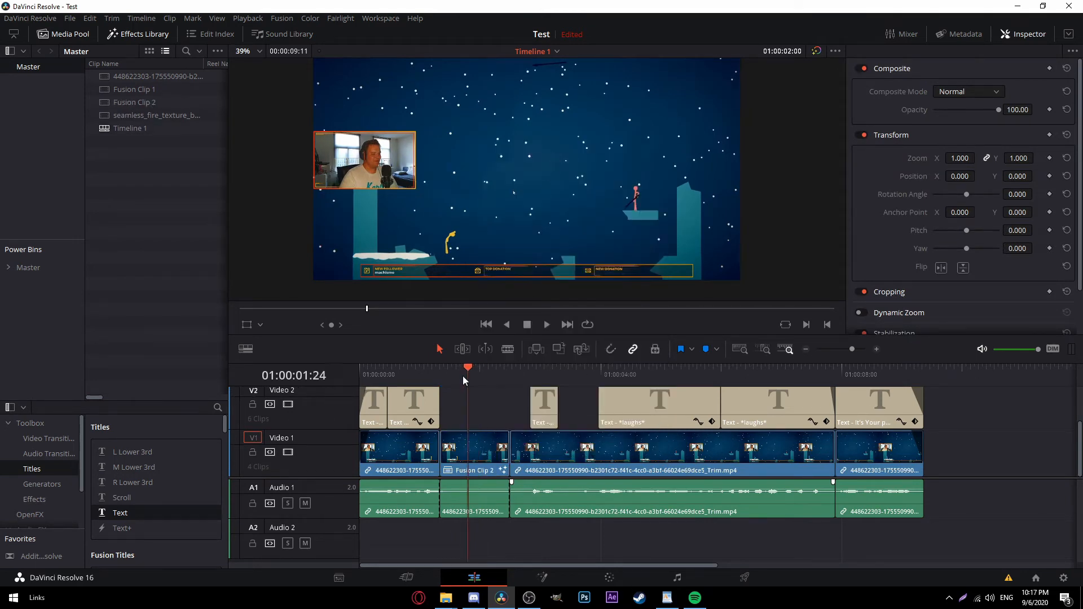
drag(463, 376, 503, 386)
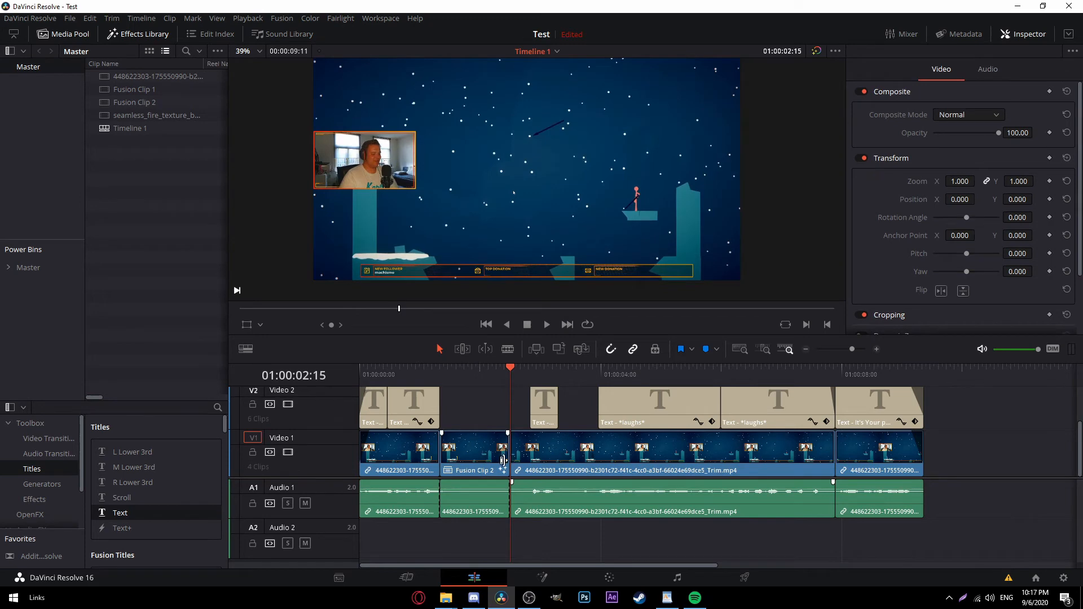
Open Fusion Clip 2 in Fusion and centre its MediaIn1 → MediaOut1 node graph.
click(474, 456)
click(476, 377)
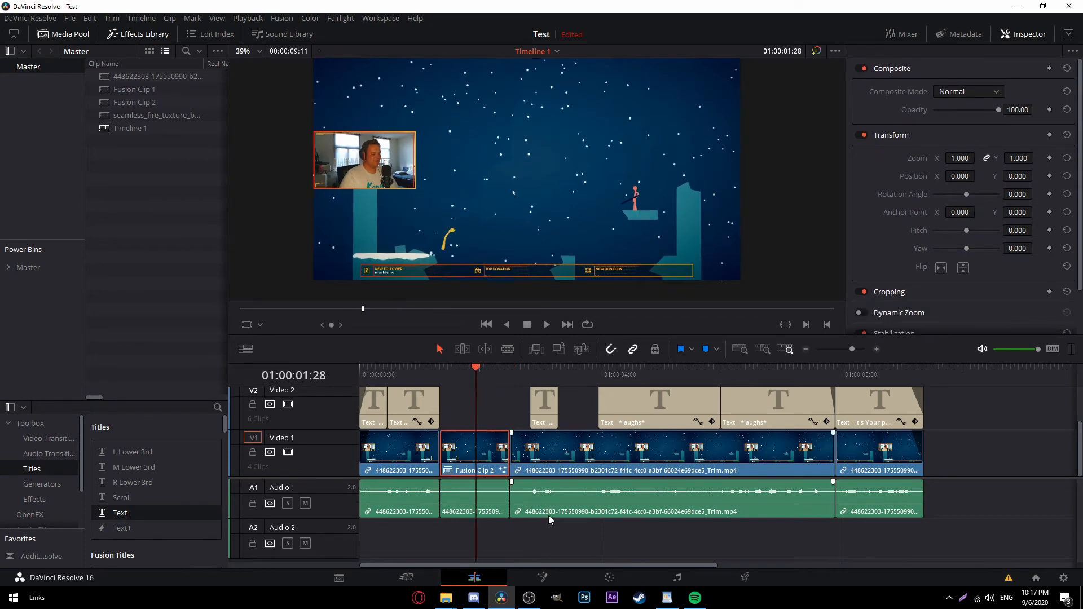
click(544, 576)
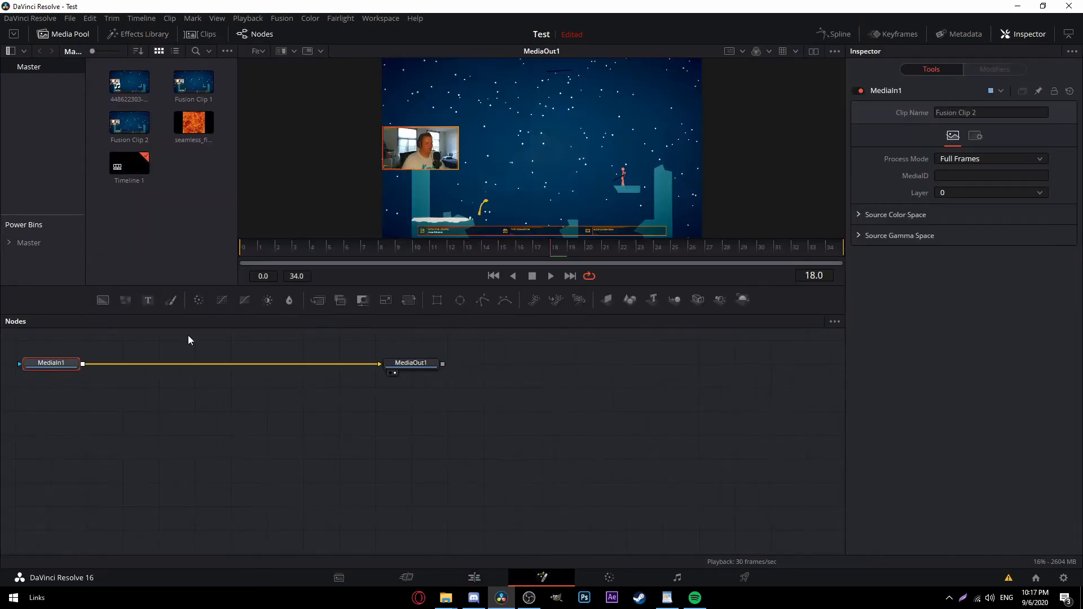
drag(226, 438, 470, 485)
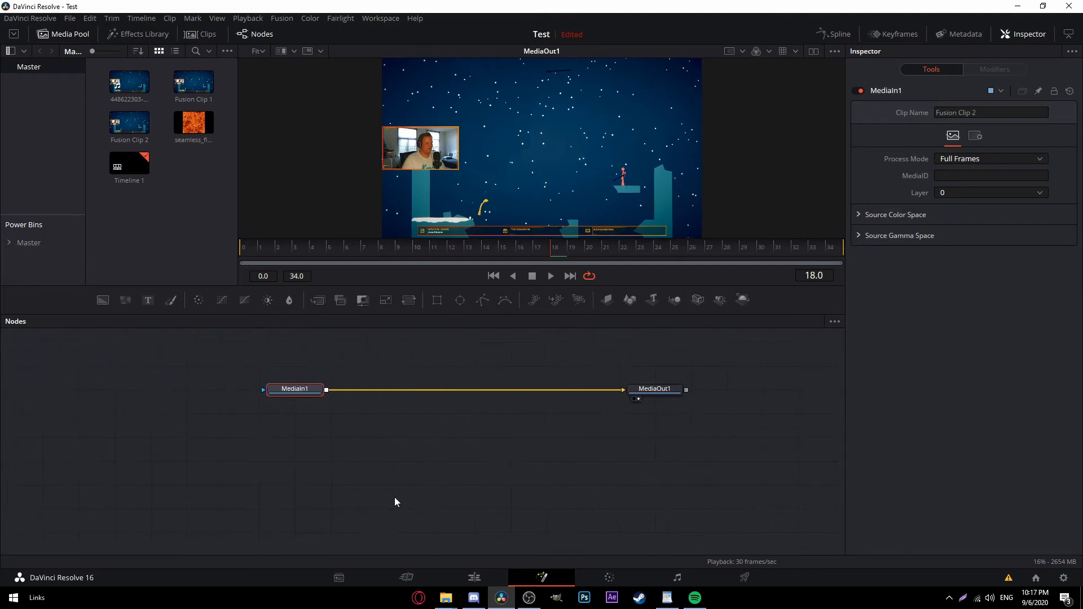
drag(460, 448, 384, 489)
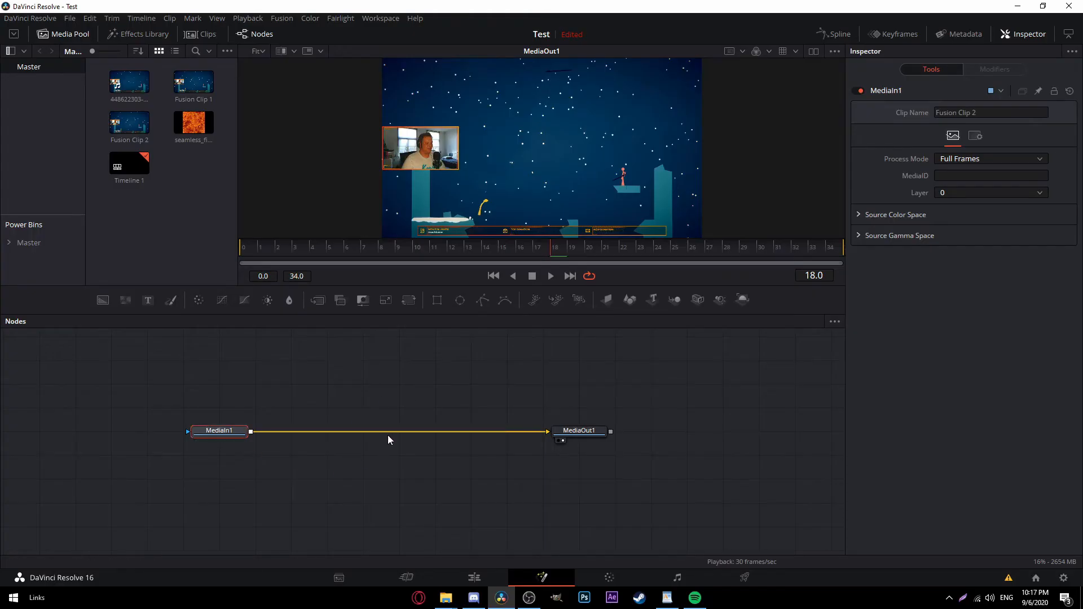
Insert a Tracker node between MediaIn1 and MediaOut1 via the 'trac' node search.
key(shift+space)
text(track)
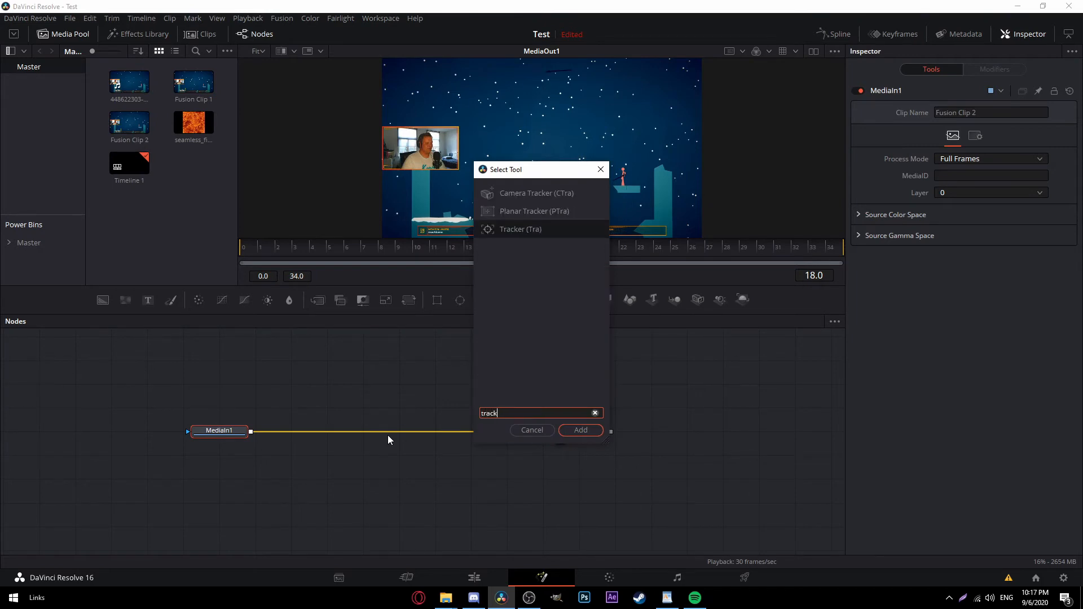
key(Return)
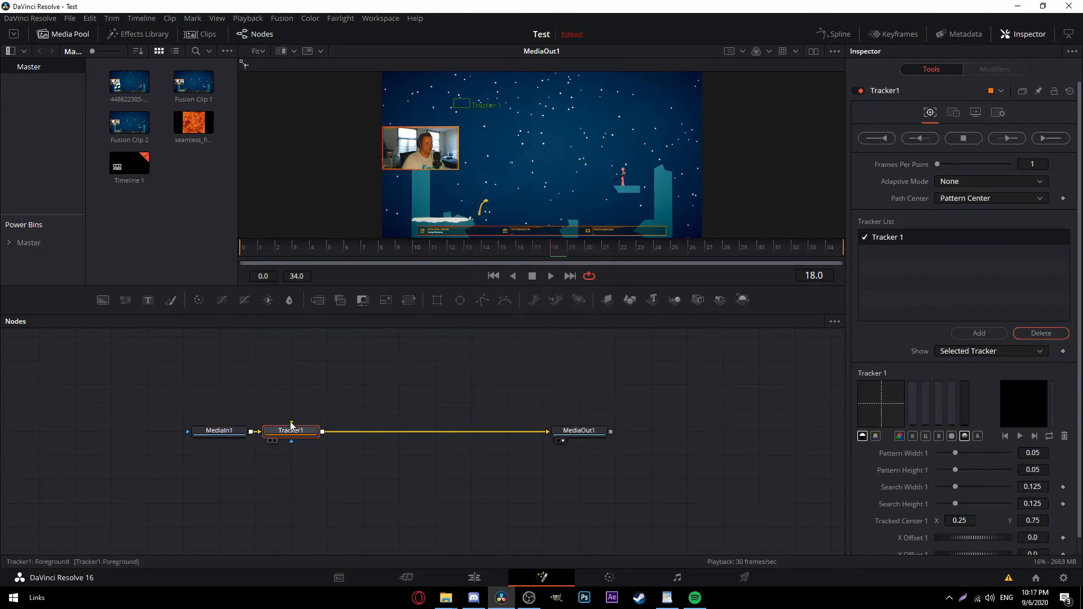
click(341, 398)
Feed a new Text1 node into Tracker1 and place the tracking point on the yellow character.
drag(145, 303, 291, 429)
click(276, 433)
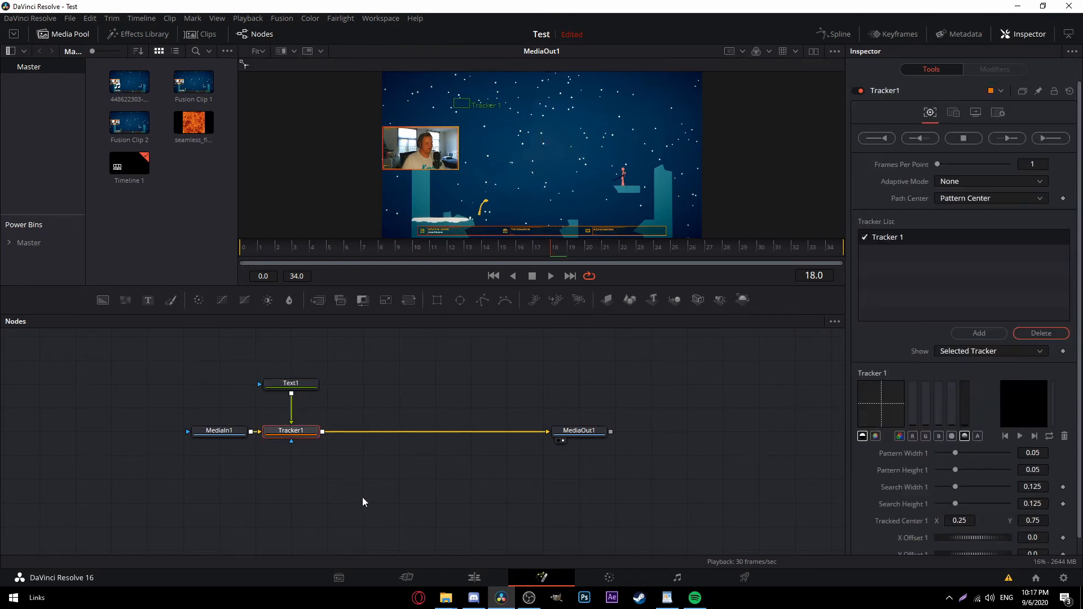
scroll(369, 384, up, 3)
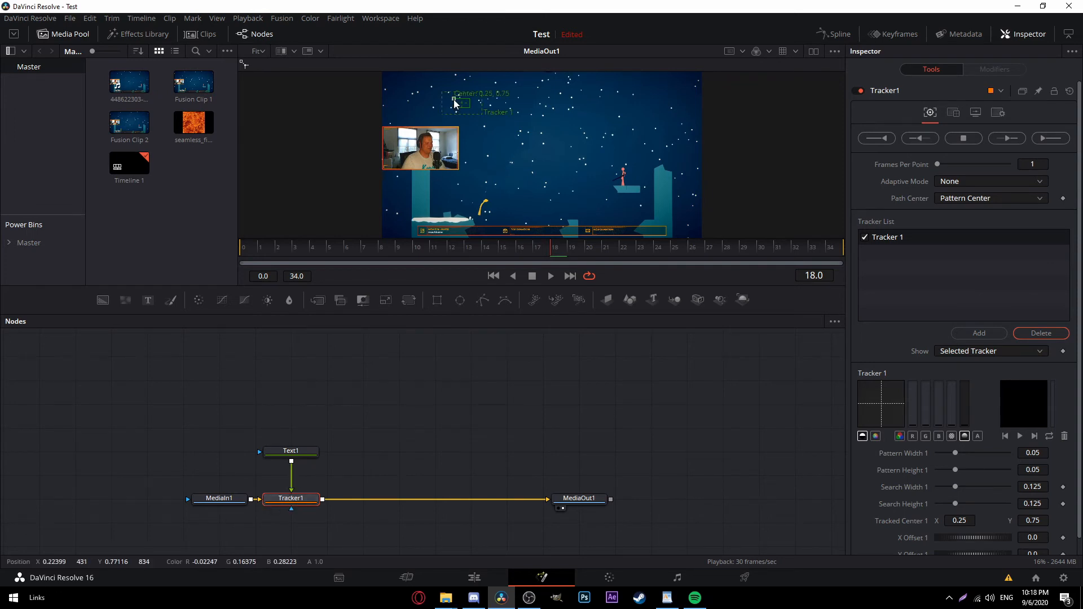
drag(381, 254, 301, 257)
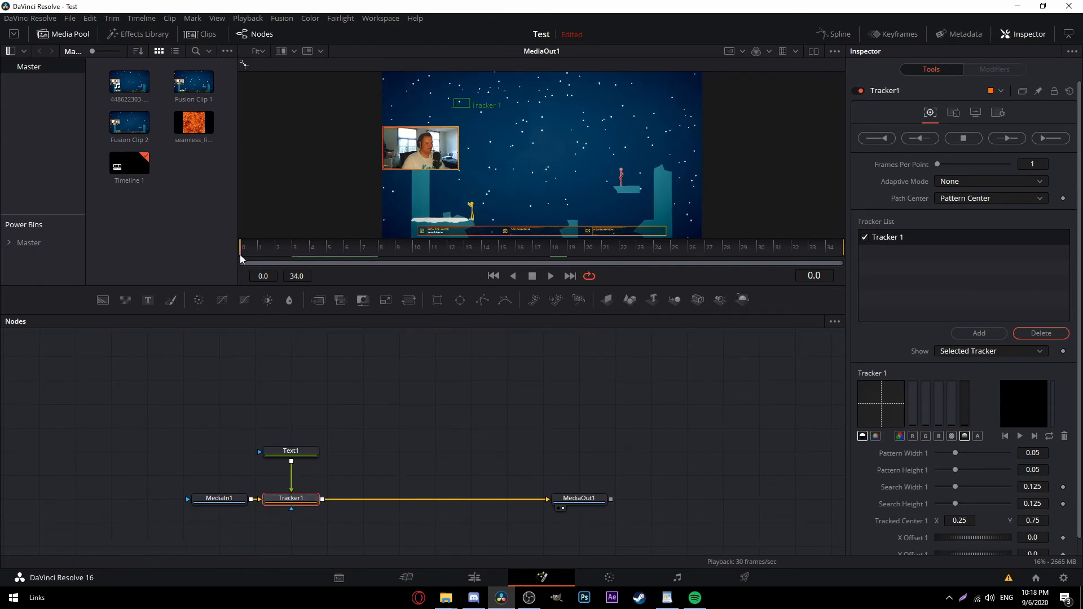
drag(454, 104, 465, 204)
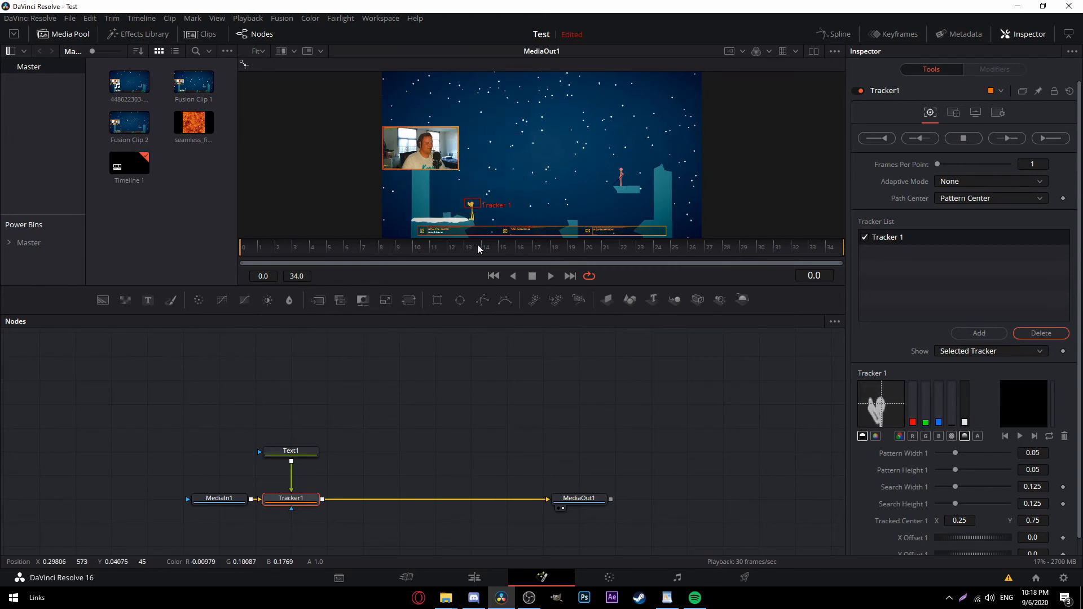
Enter 'Or not' as the Text1 text.
click(299, 451)
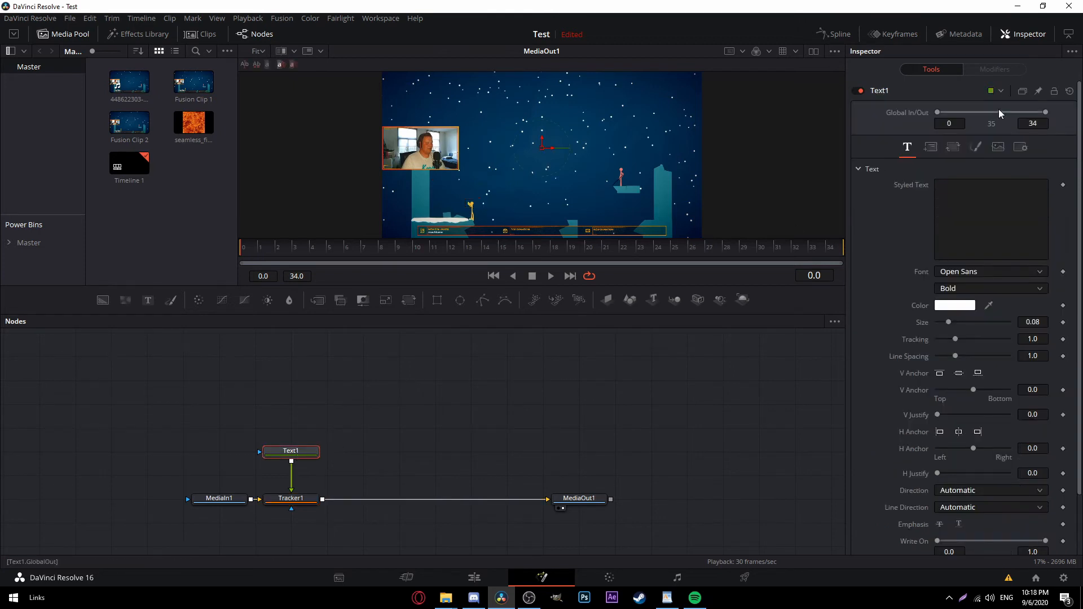
click(981, 201)
text(Or)
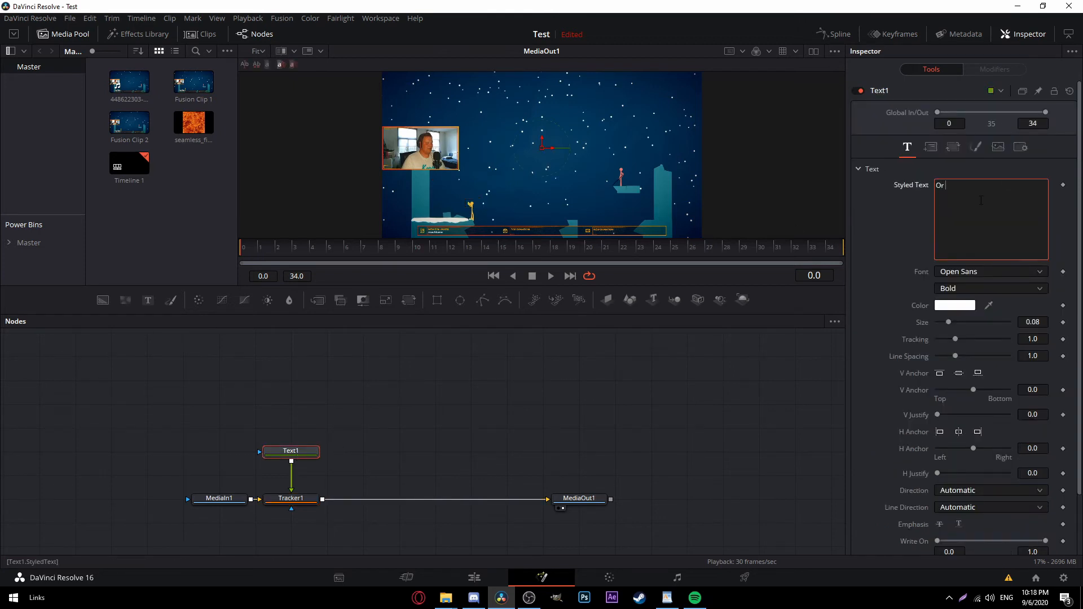
text(a)
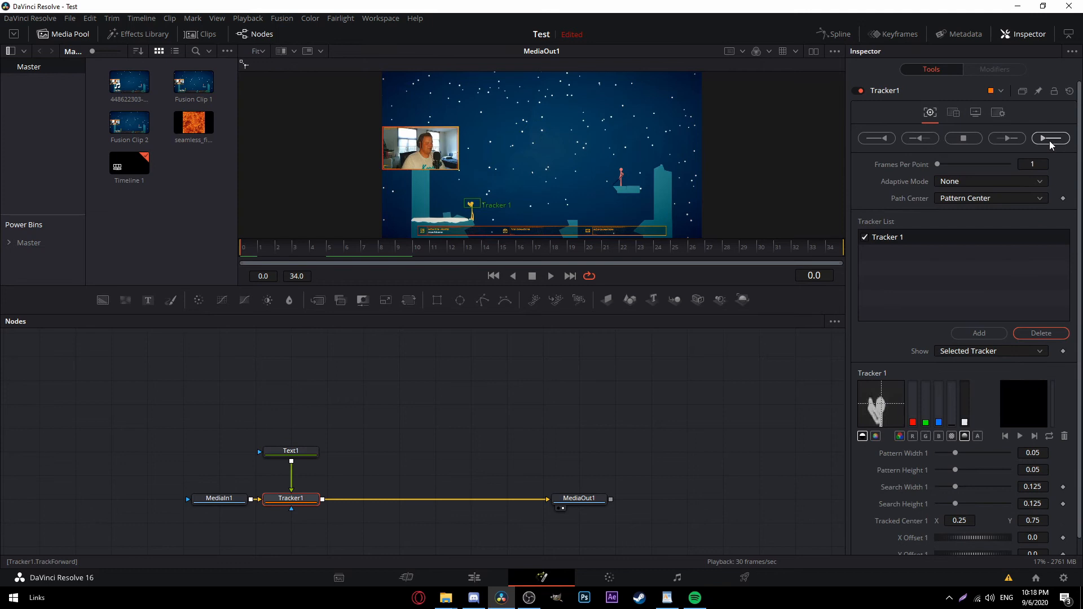
Track the yellow character forward and set Tracker1's operation to Match Move.
click(1050, 141)
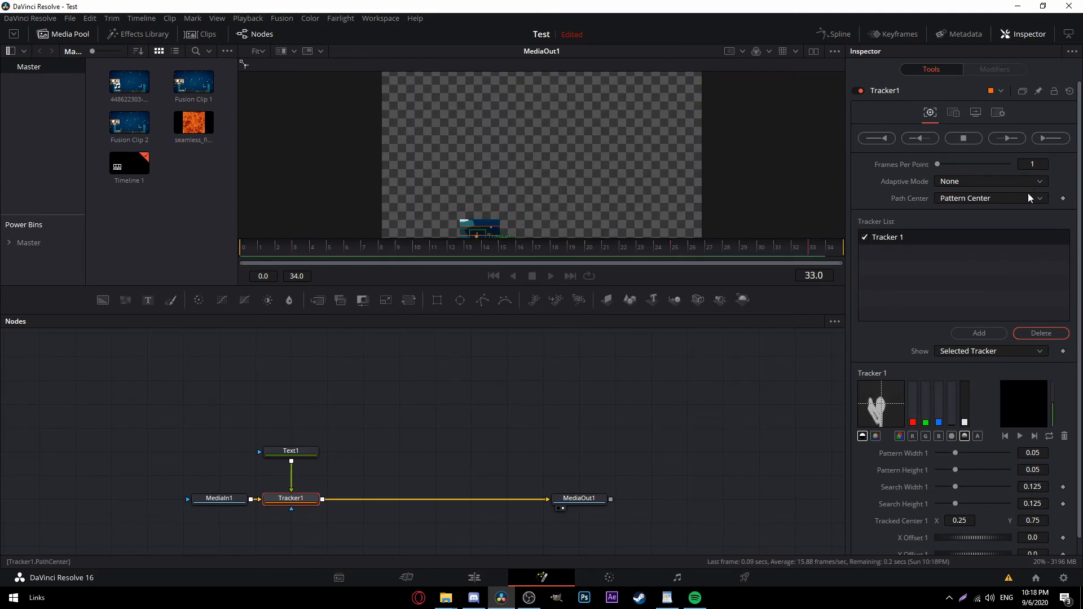
click(649, 352)
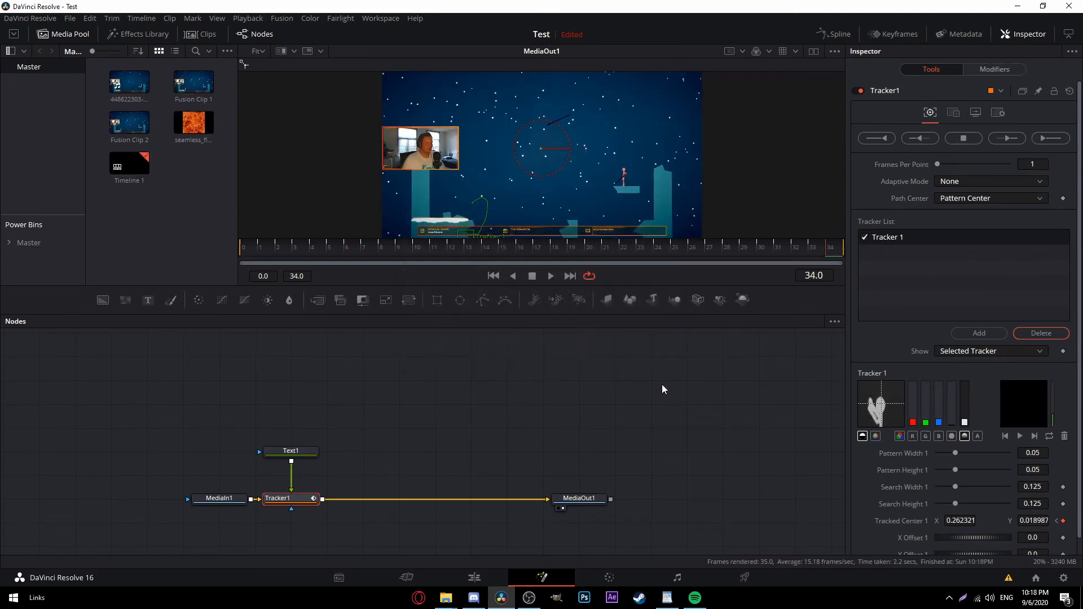
click(953, 114)
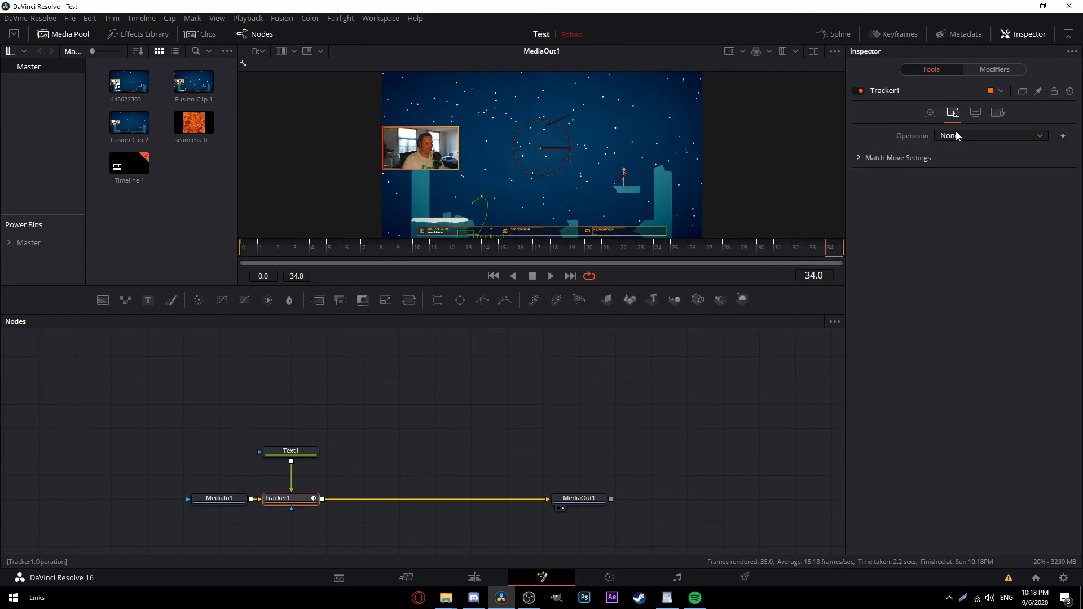
click(952, 135)
click(963, 163)
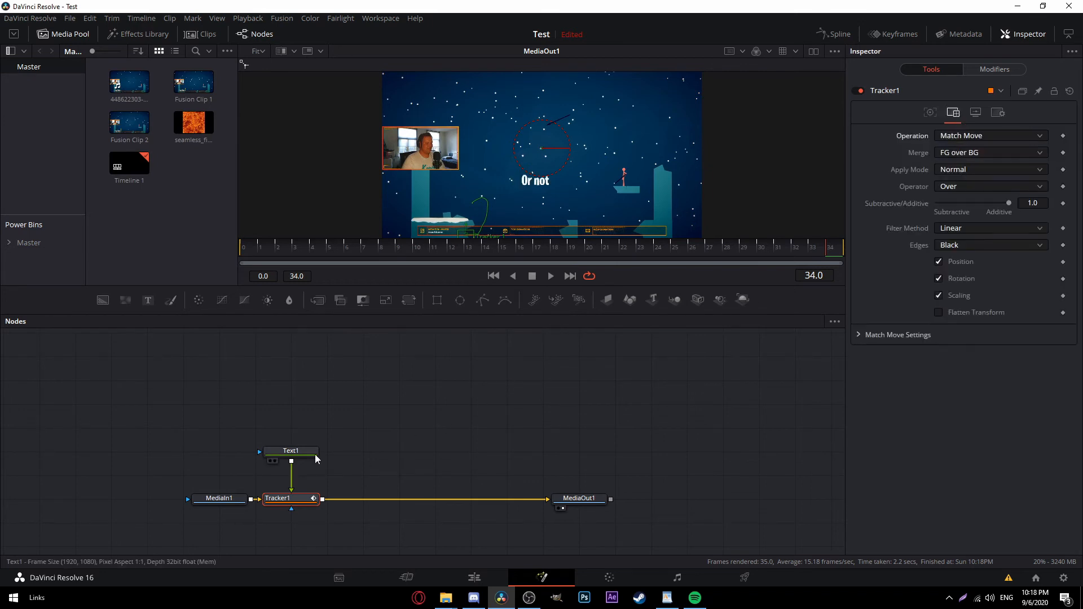
At frame 0, place the 'Or not' text on the character and scrub to confirm it follows.
drag(384, 256, 160, 283)
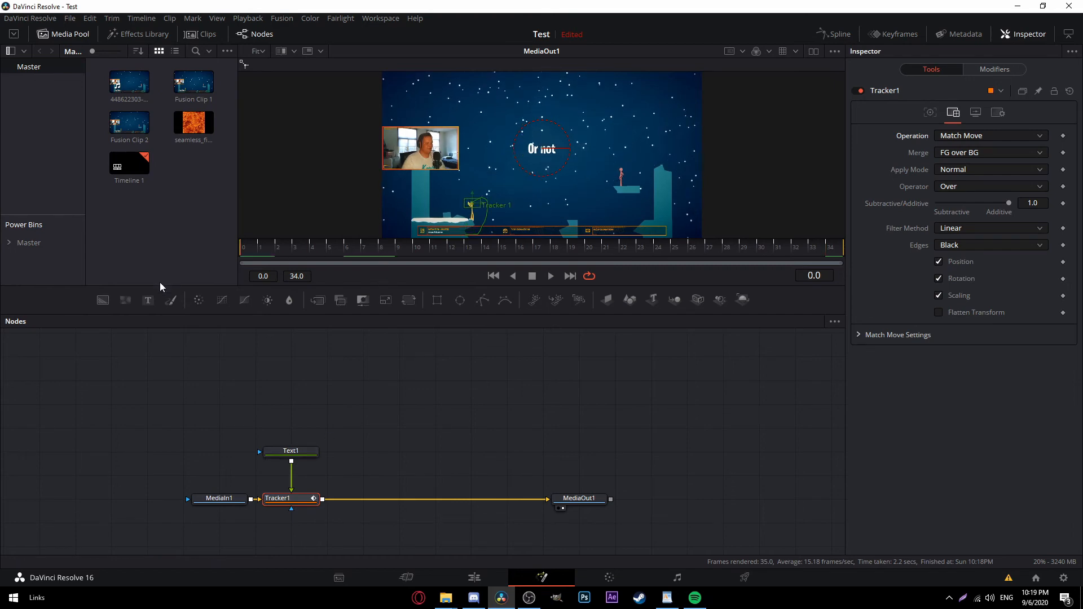
click(296, 454)
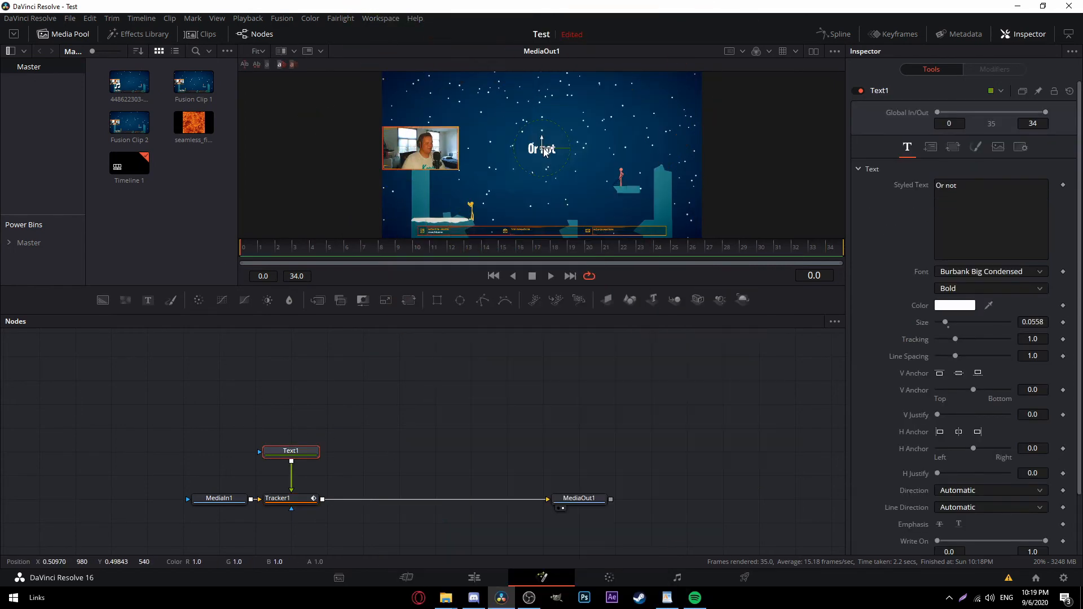
drag(524, 158, 469, 196)
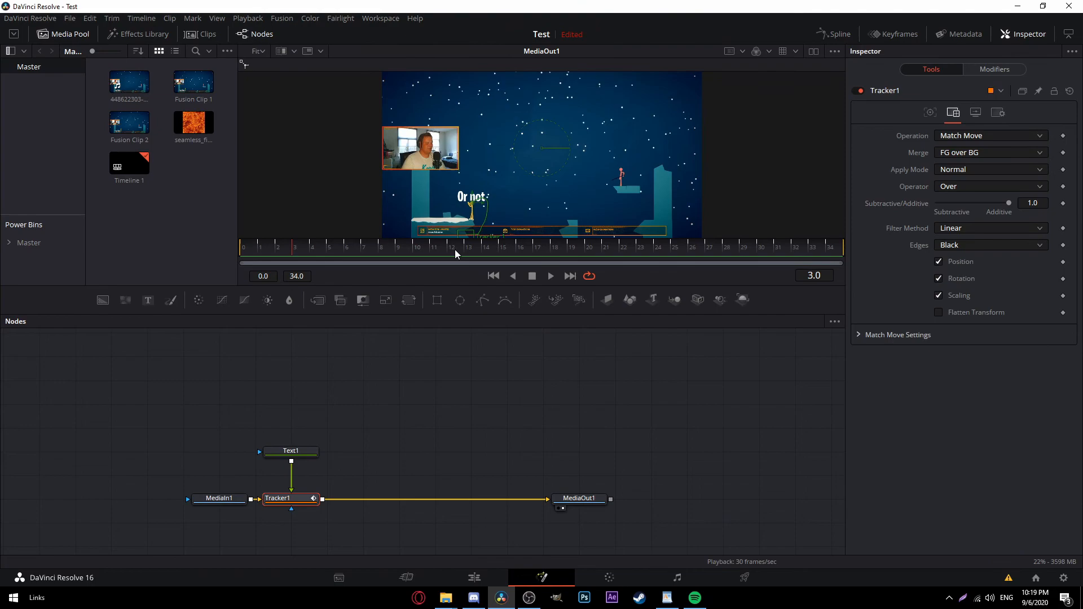
drag(454, 249, 542, 248)
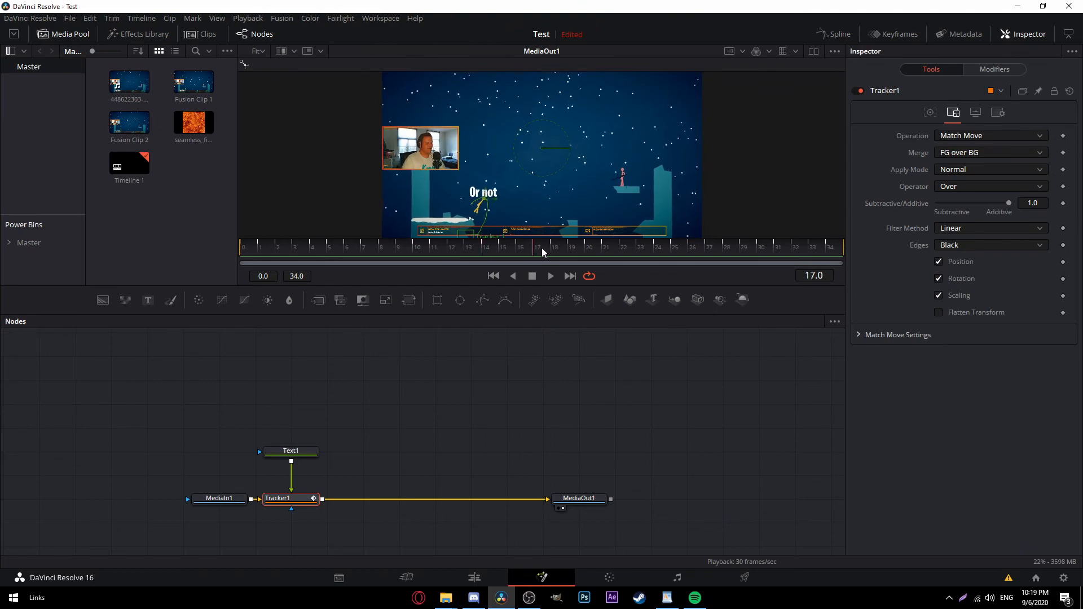